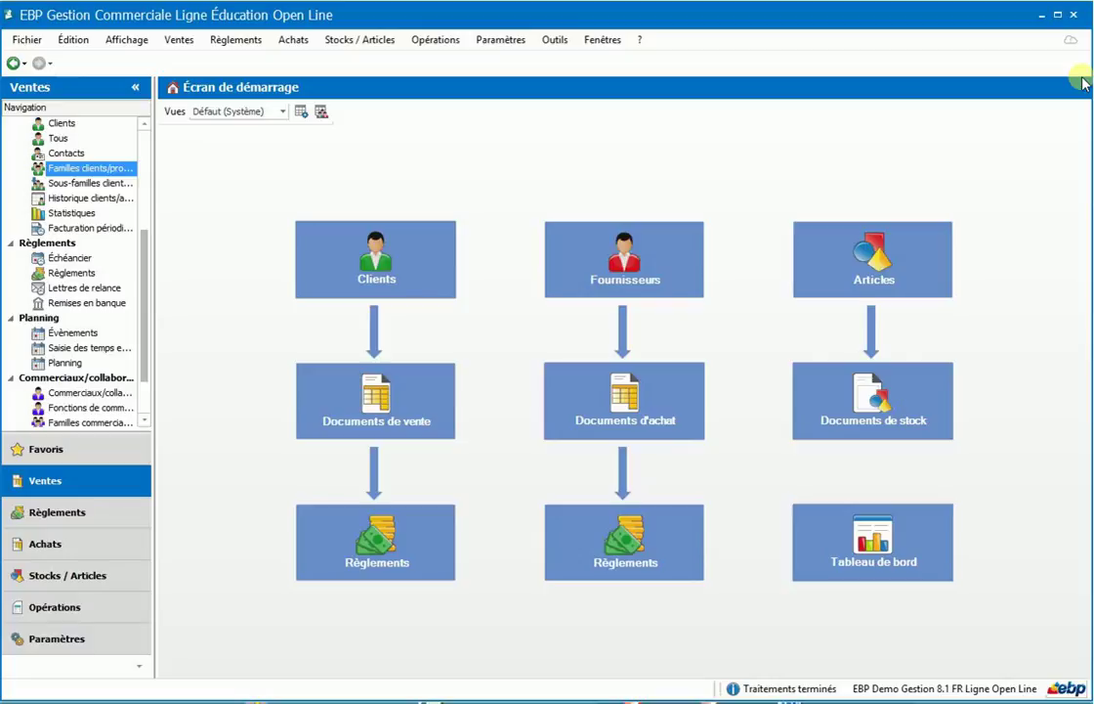
- Open the fifth customer's record from the client list and view its management settings and tariffs
click(374, 258)
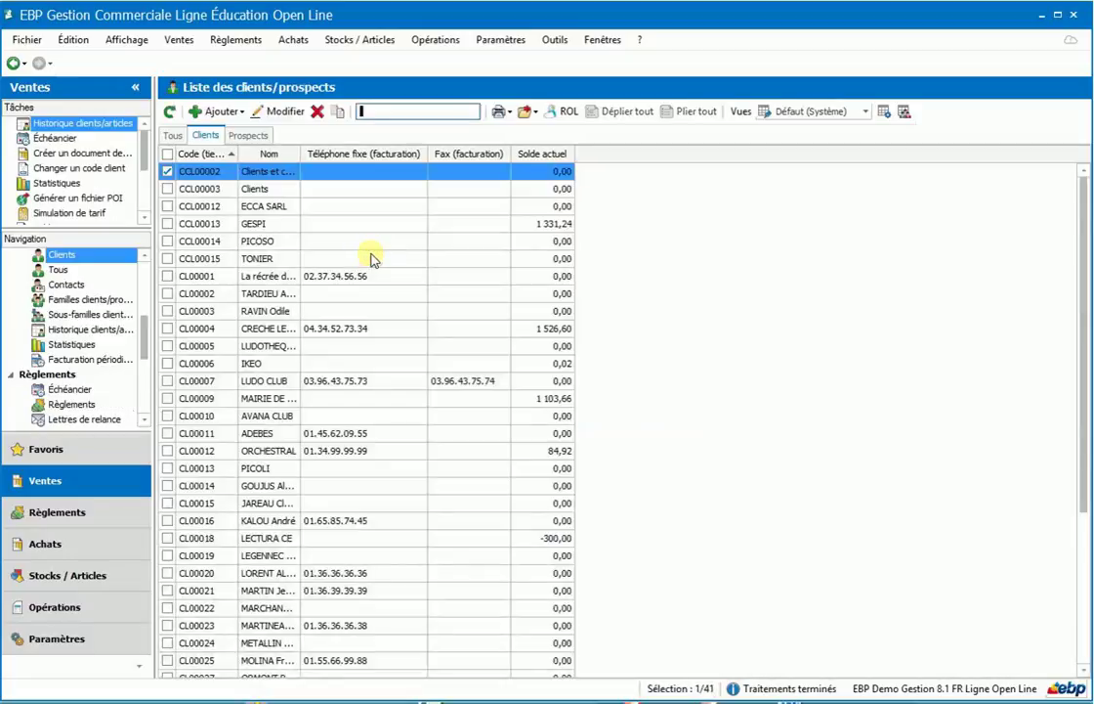
double_click(275, 240)
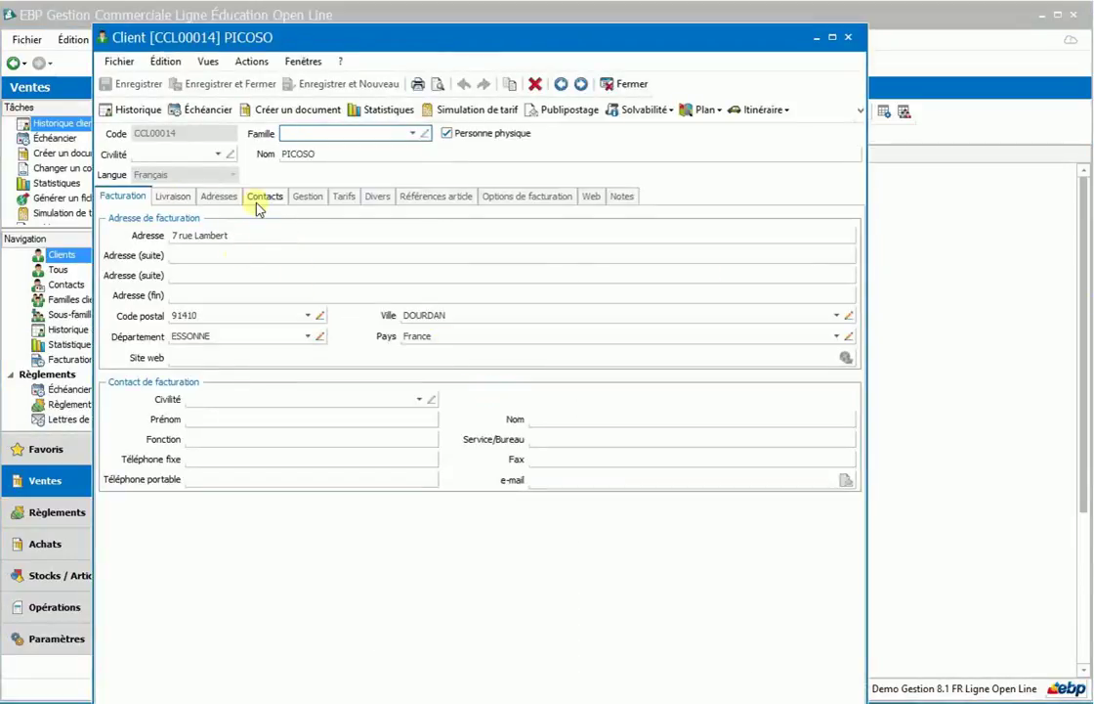
click(307, 197)
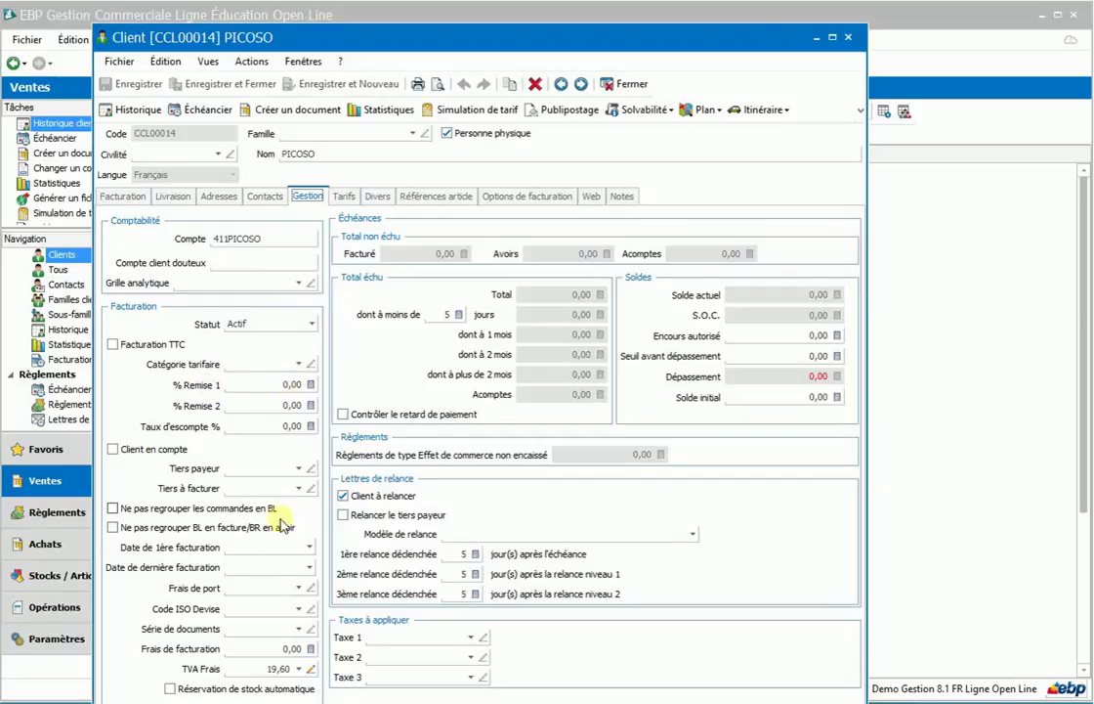
click(344, 196)
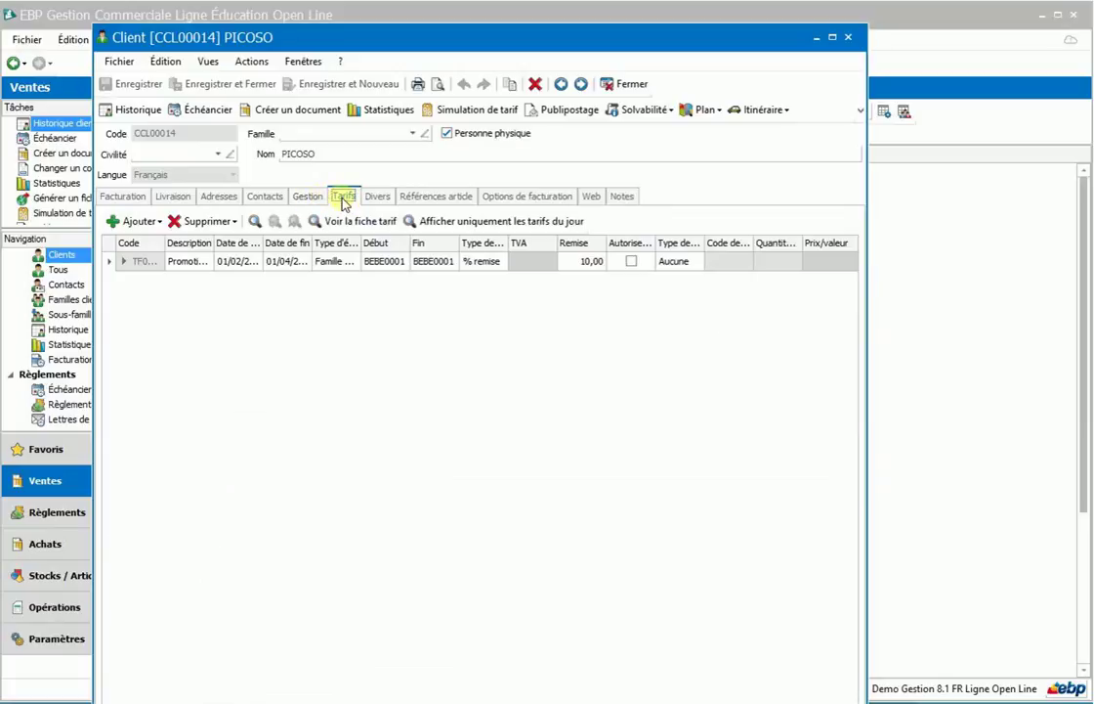
- Expand the customer's promotion and widen its date columns to examine validity dates, article family and discount, closing the record when done
click(123, 262)
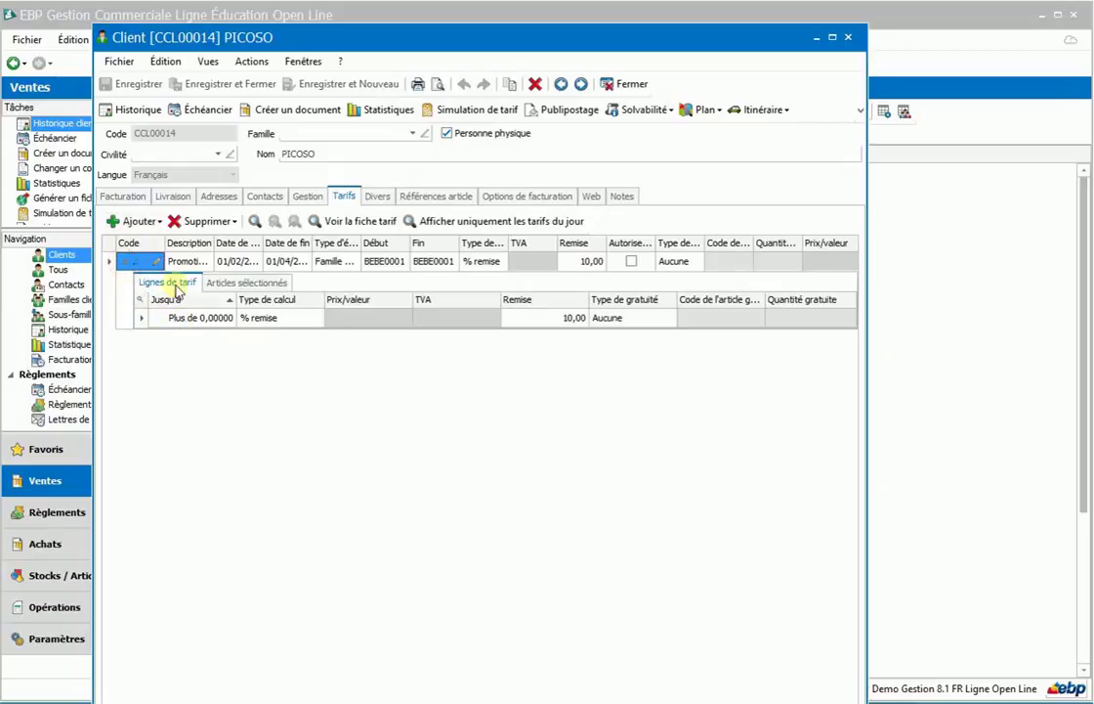
click(199, 263)
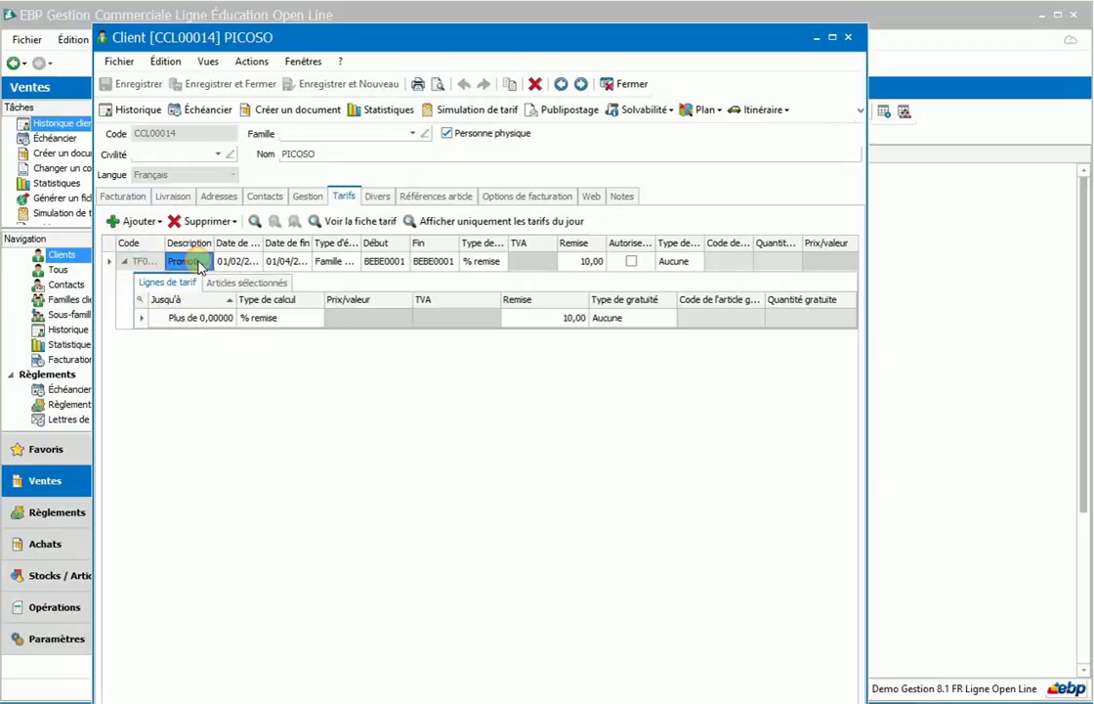
click(138, 262)
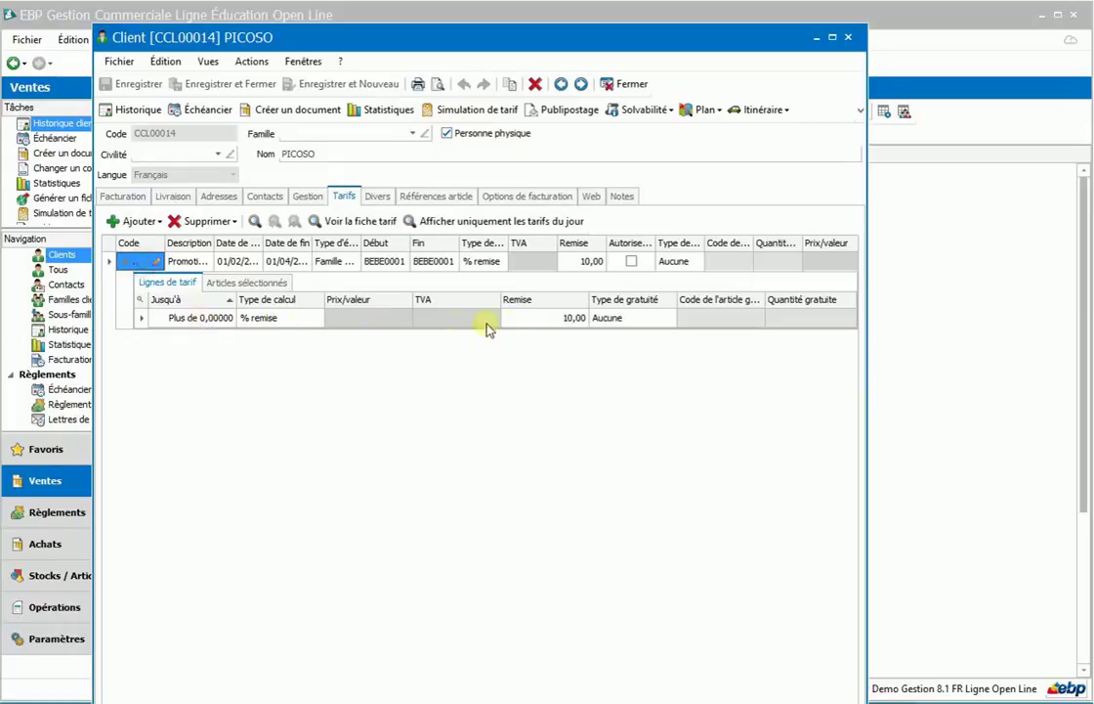
drag(263, 241, 490, 238)
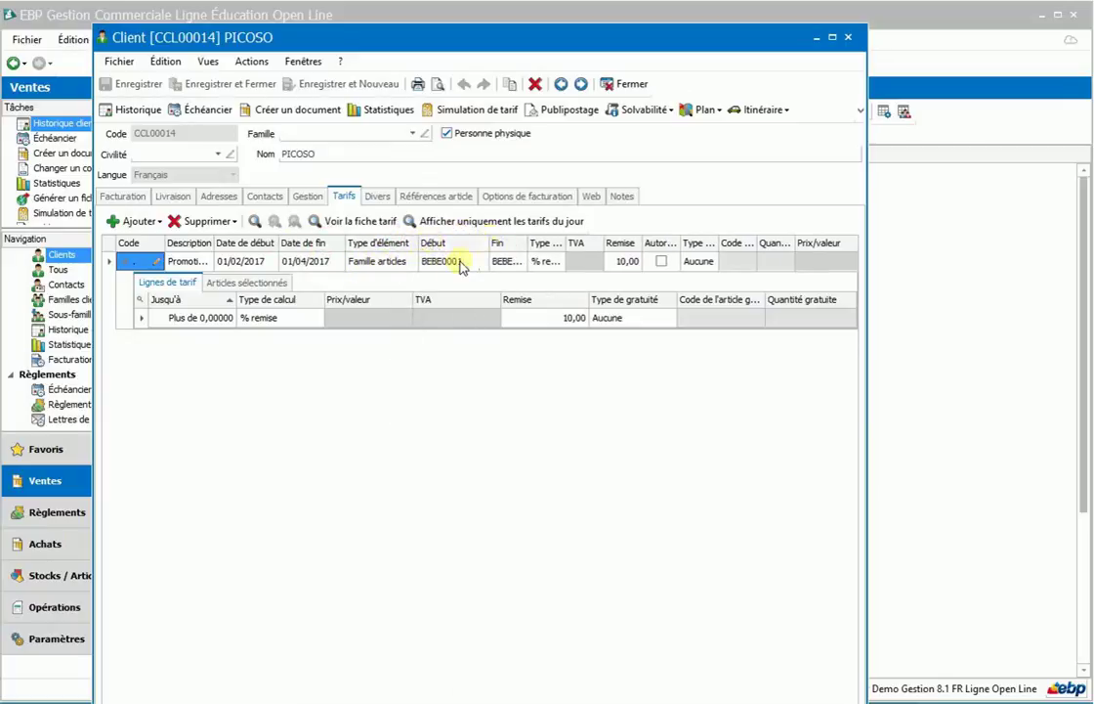
click(622, 262)
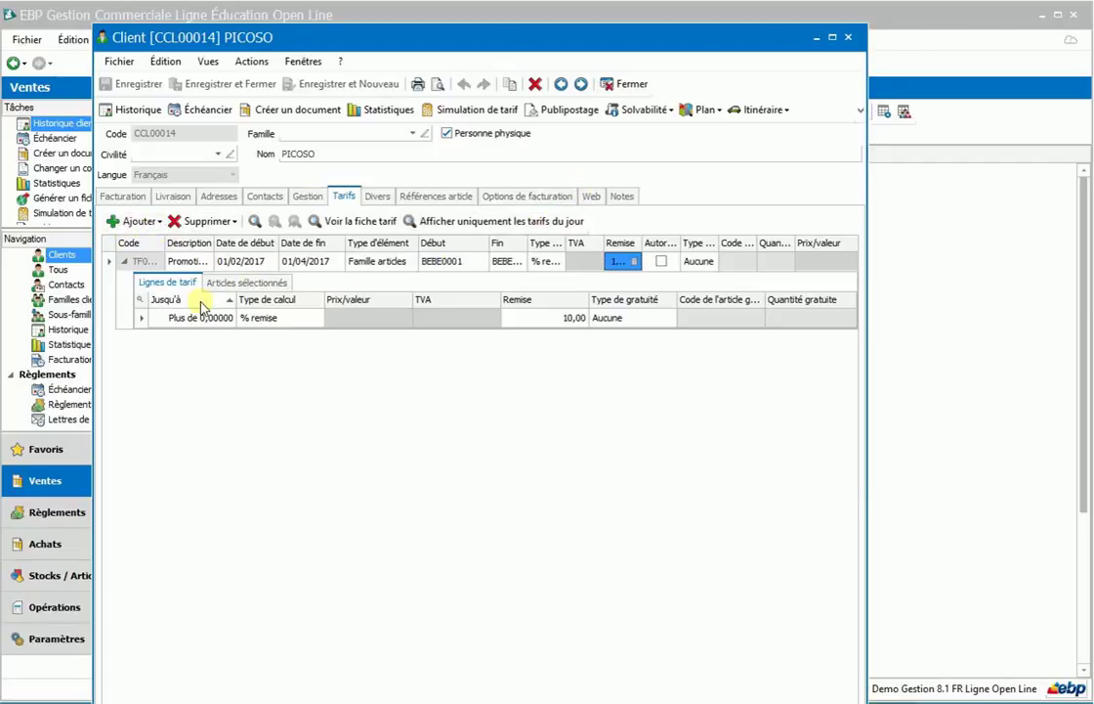
click(628, 84)
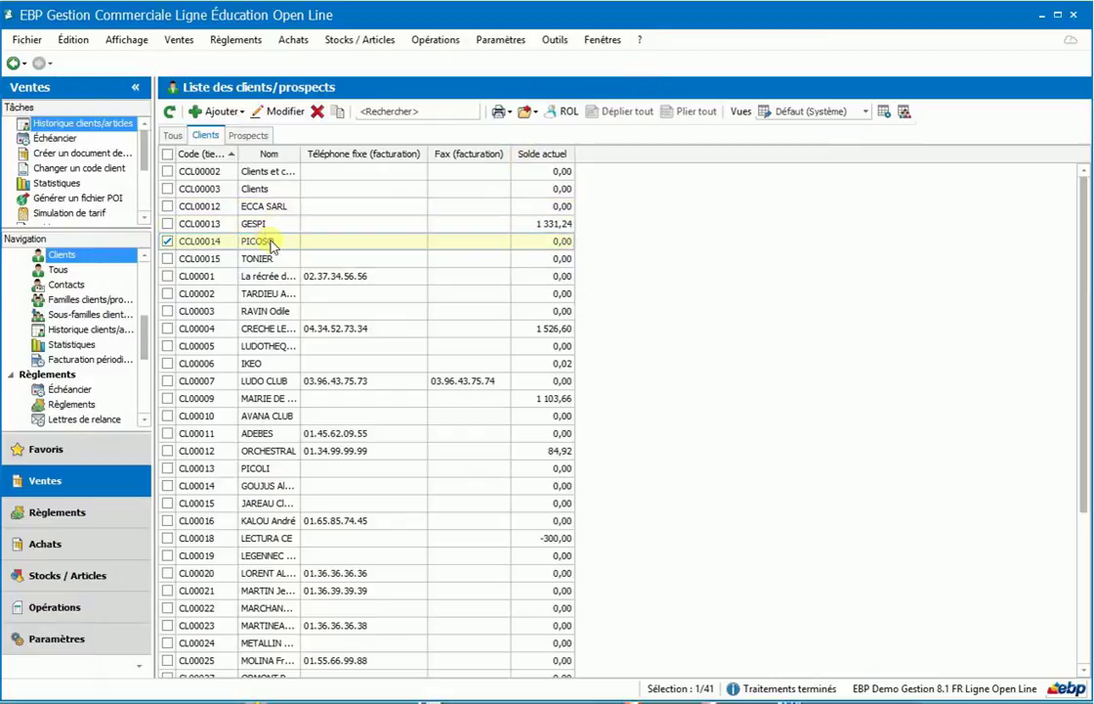
- Open the list of customer tariffs and promotions and examine the Tarif CE and Promotion Univers Bébé printemps 2017 entries
click(364, 41)
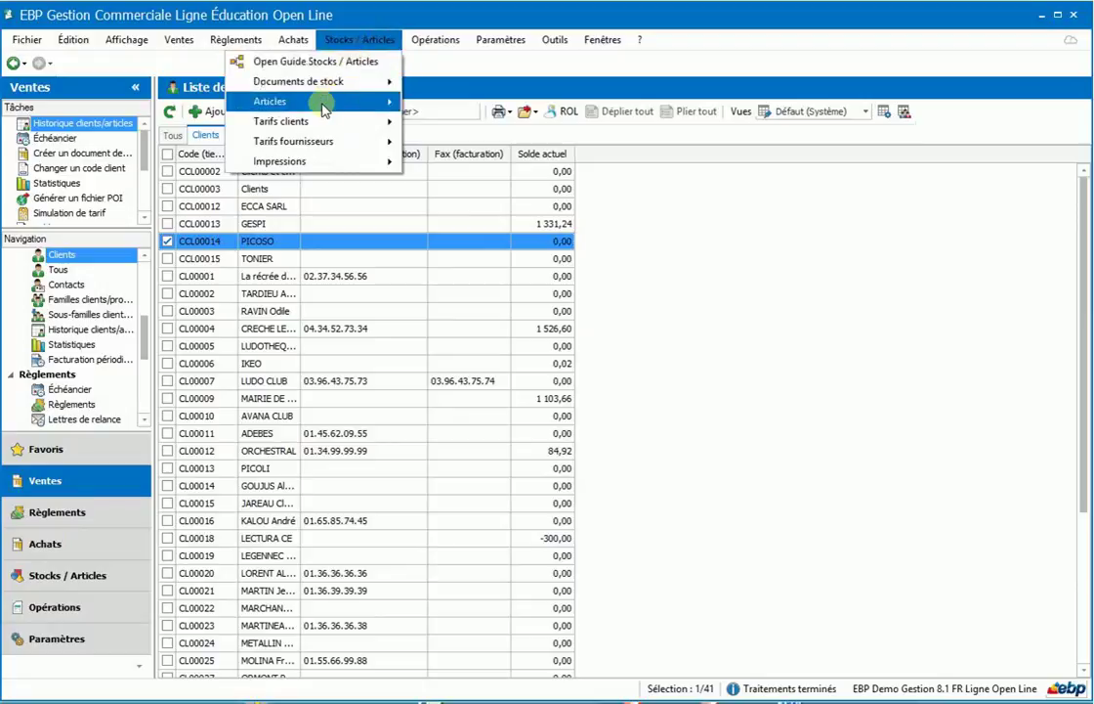
mouse_move(322, 110)
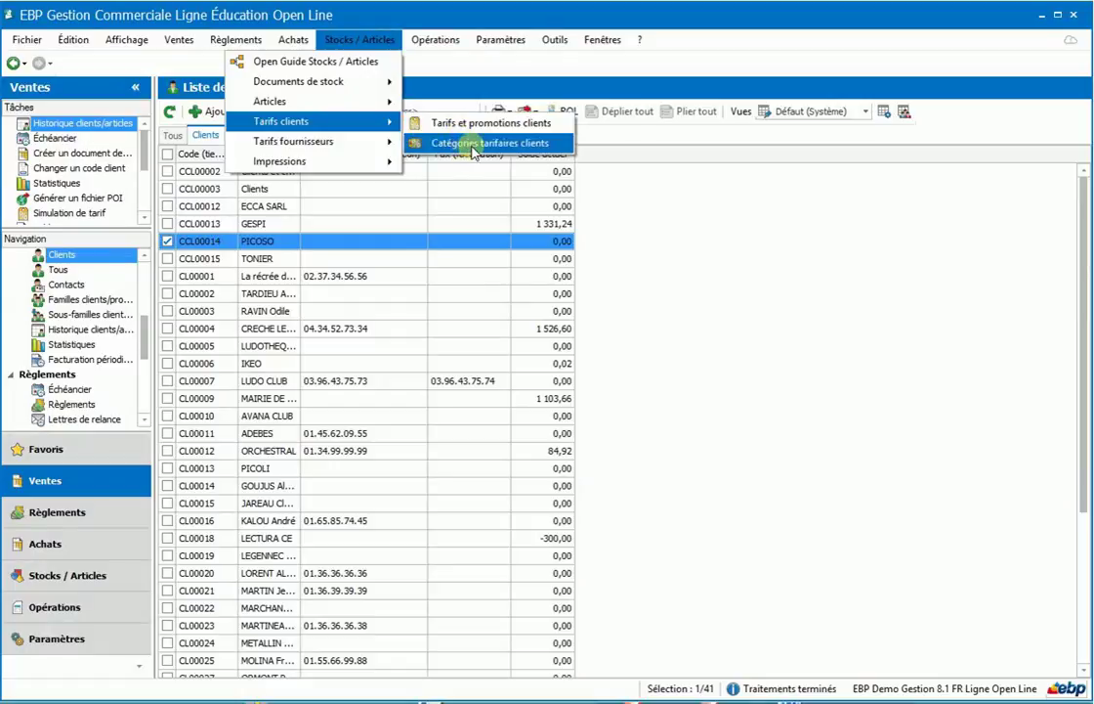
click(484, 123)
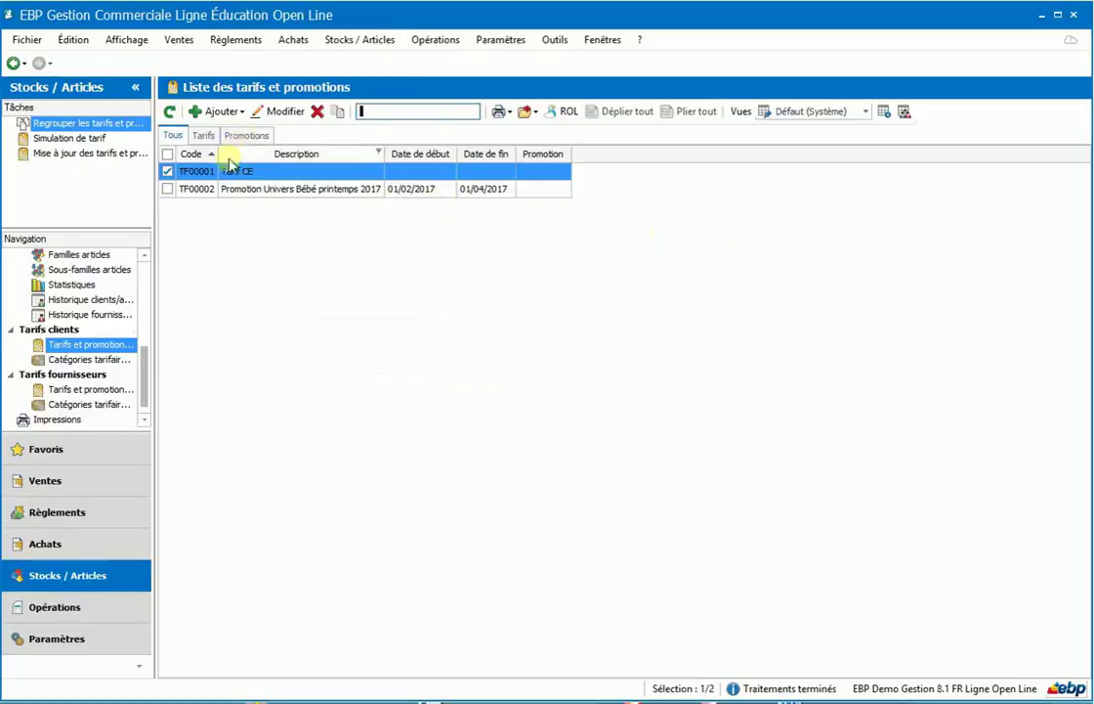
click(227, 168)
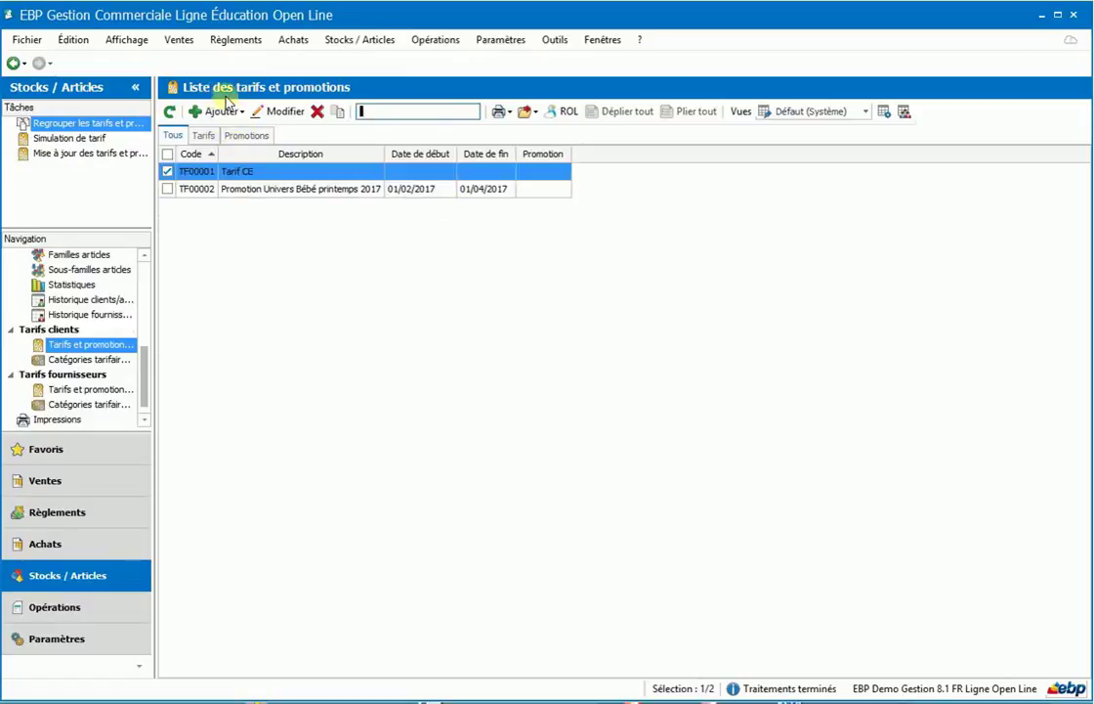
click(245, 173)
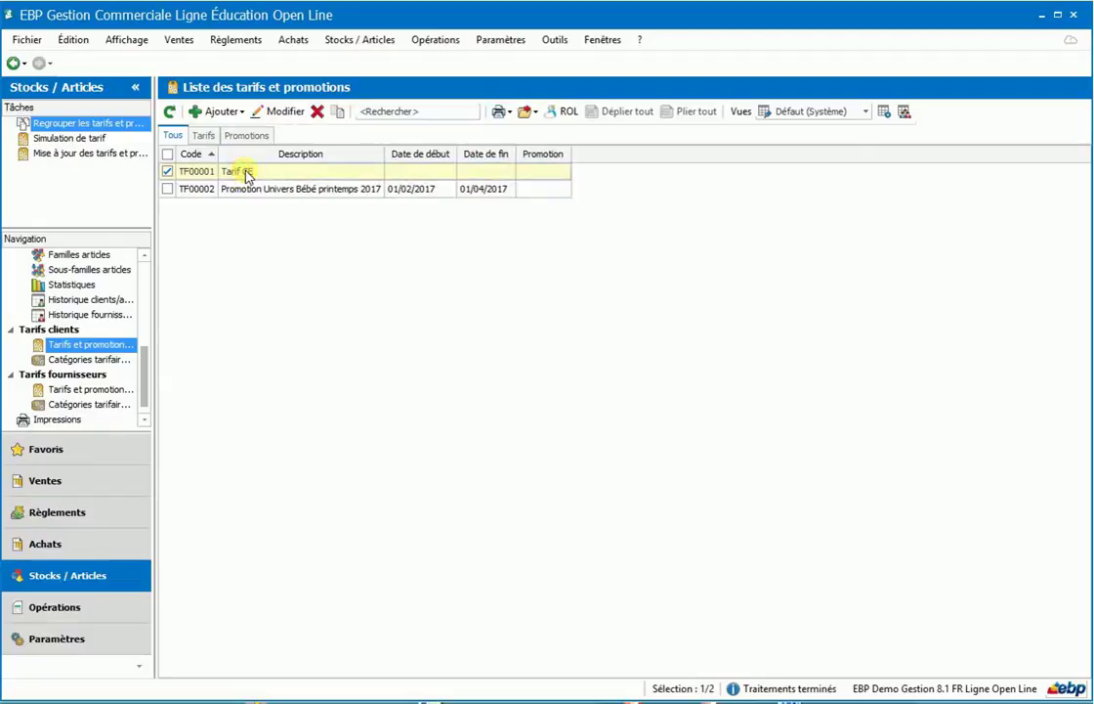
click(246, 191)
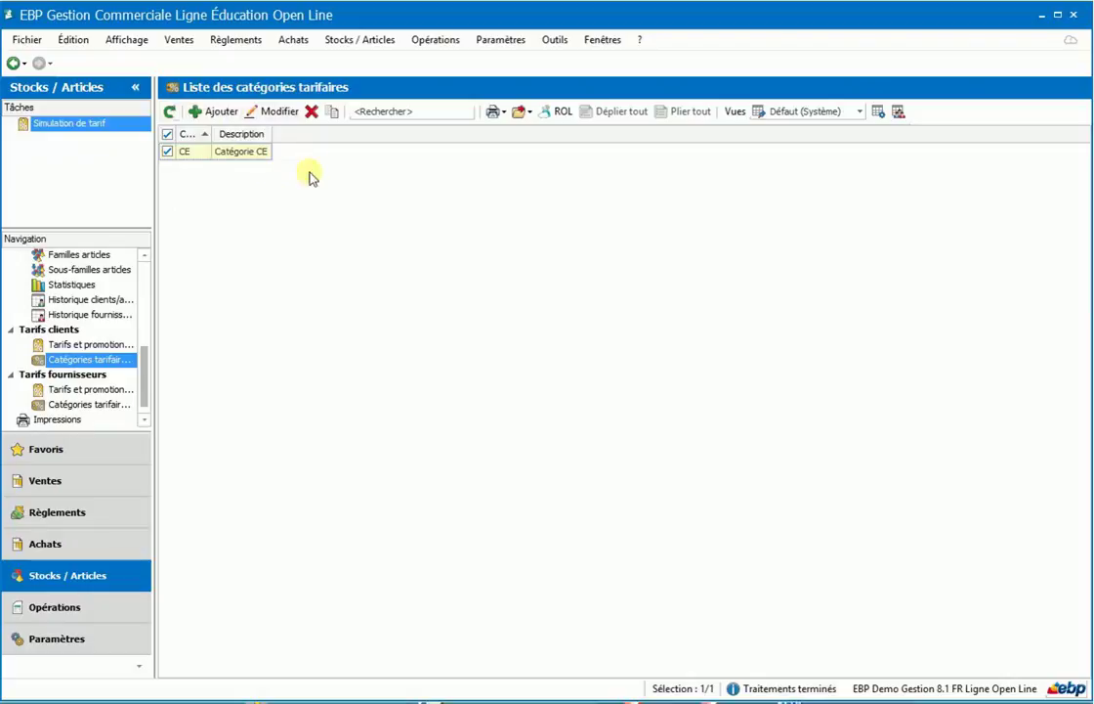
- Return from the customer price categories to the list of customer tariffs and promotions
click(354, 40)
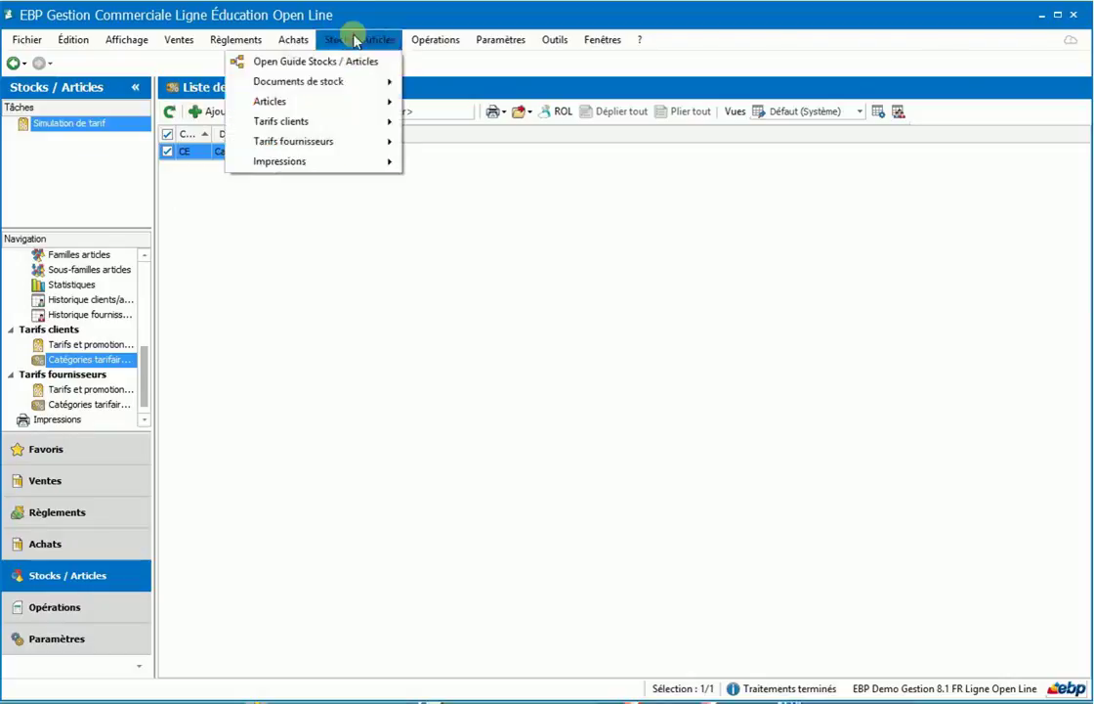
mouse_move(325, 119)
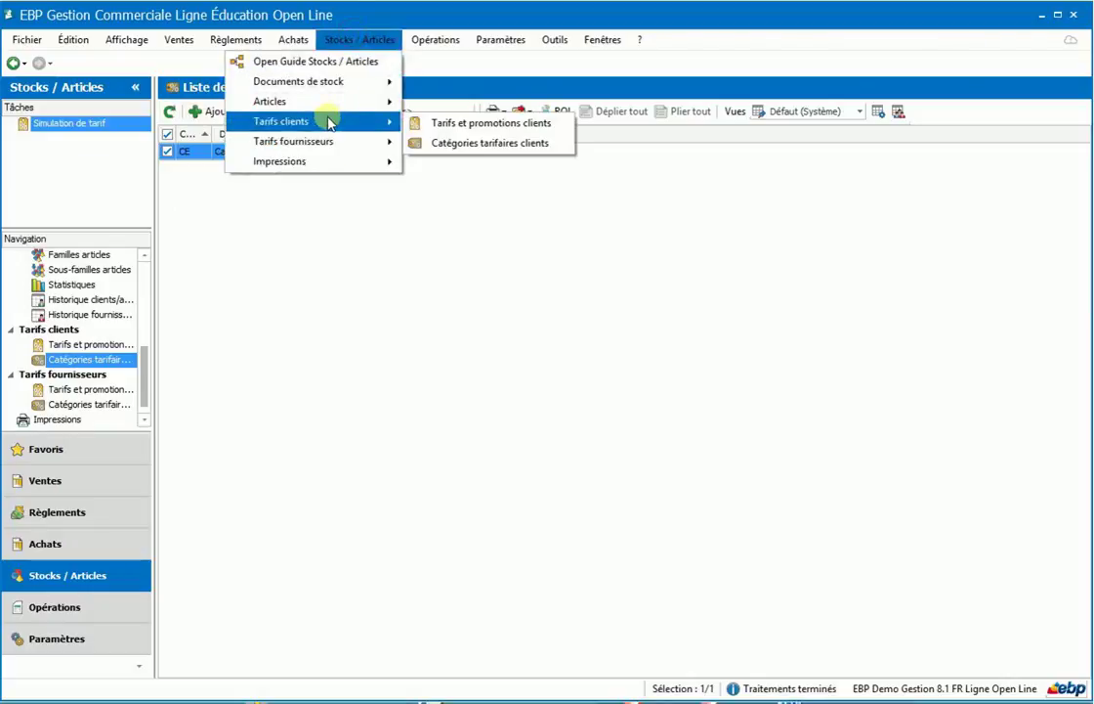
click(454, 125)
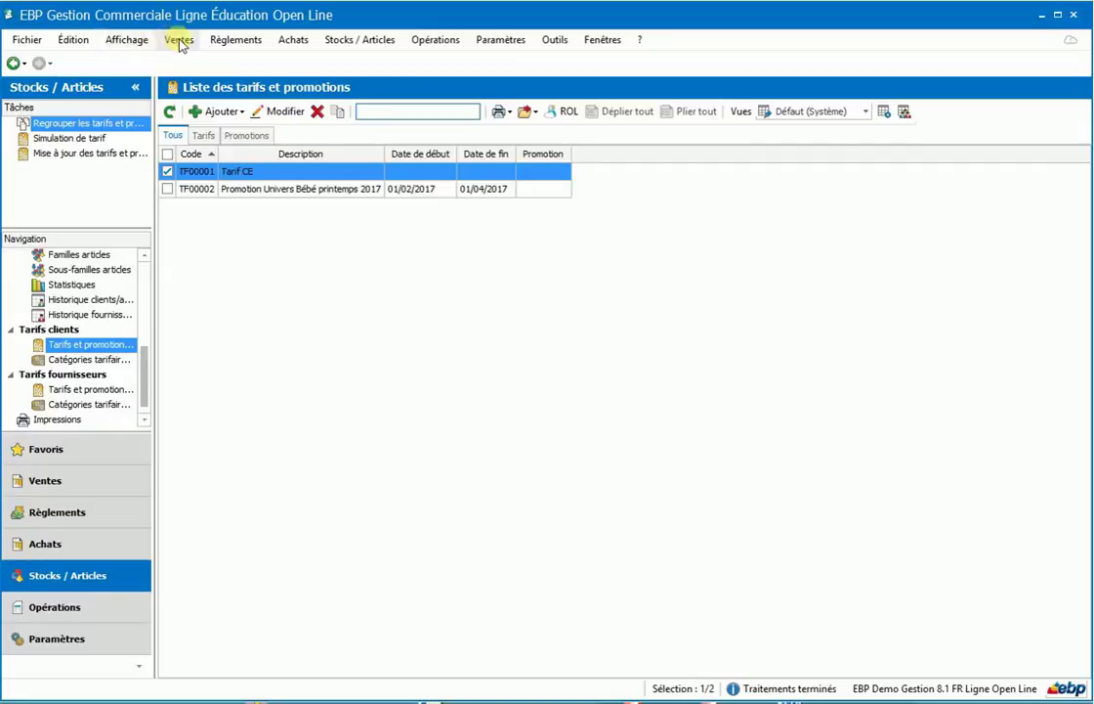
click(363, 43)
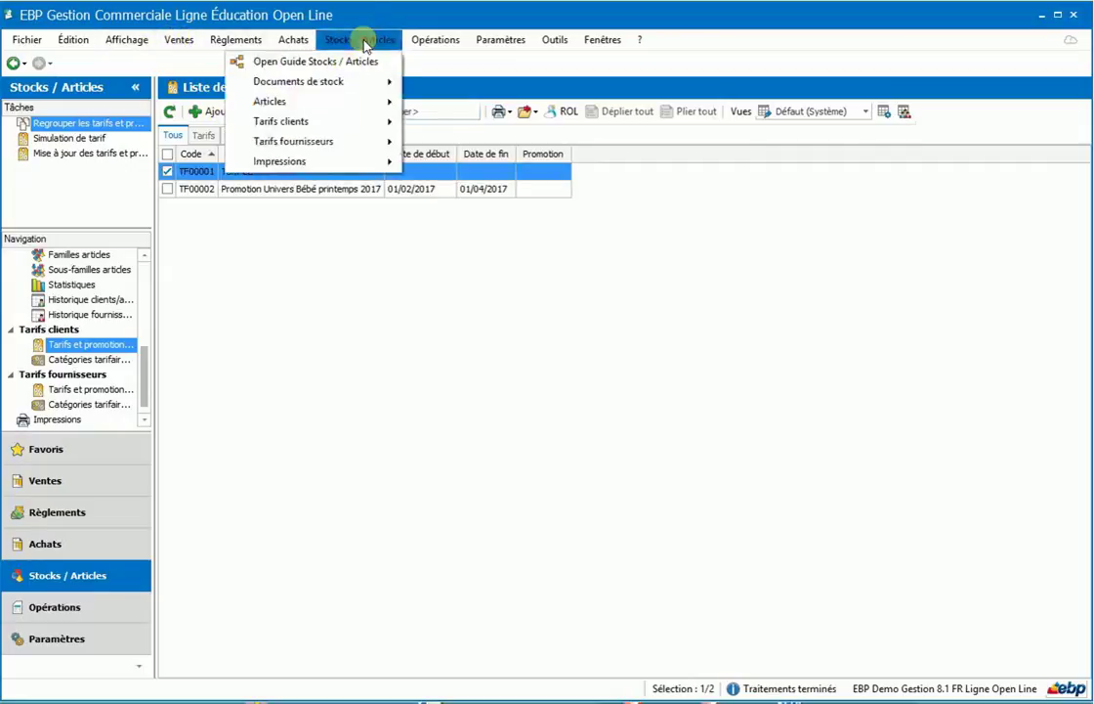
mouse_move(347, 121)
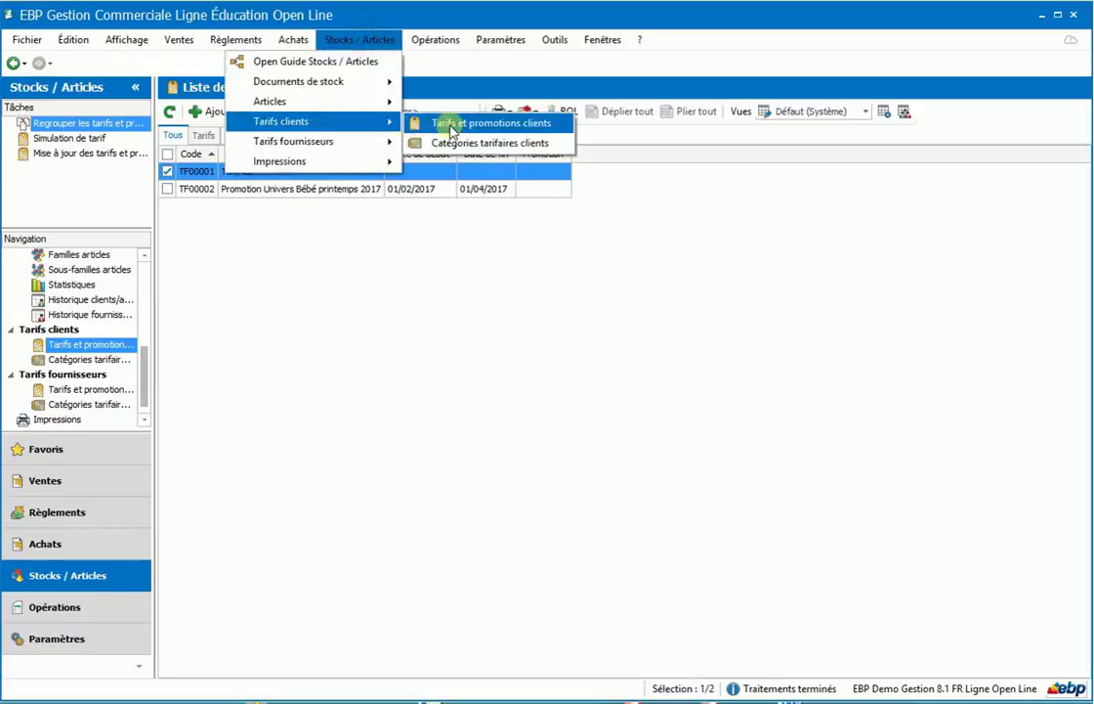
click(452, 128)
- Add a new customer promotion with the description "Tarifs particuliers"
click(220, 114)
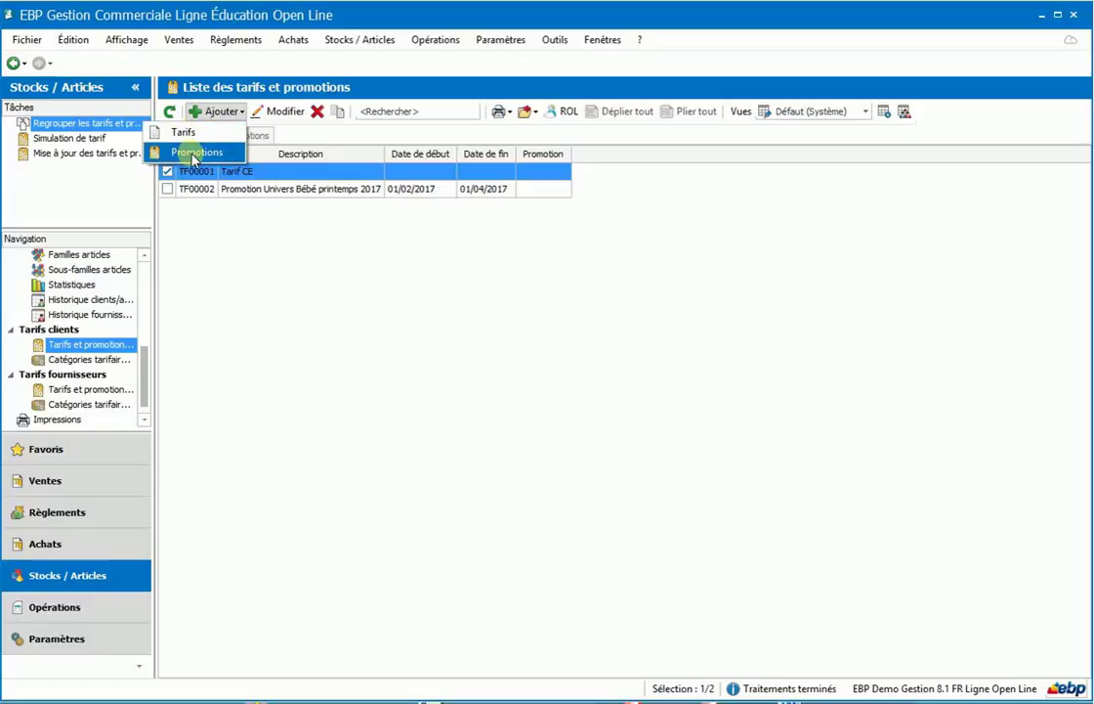
click(195, 153)
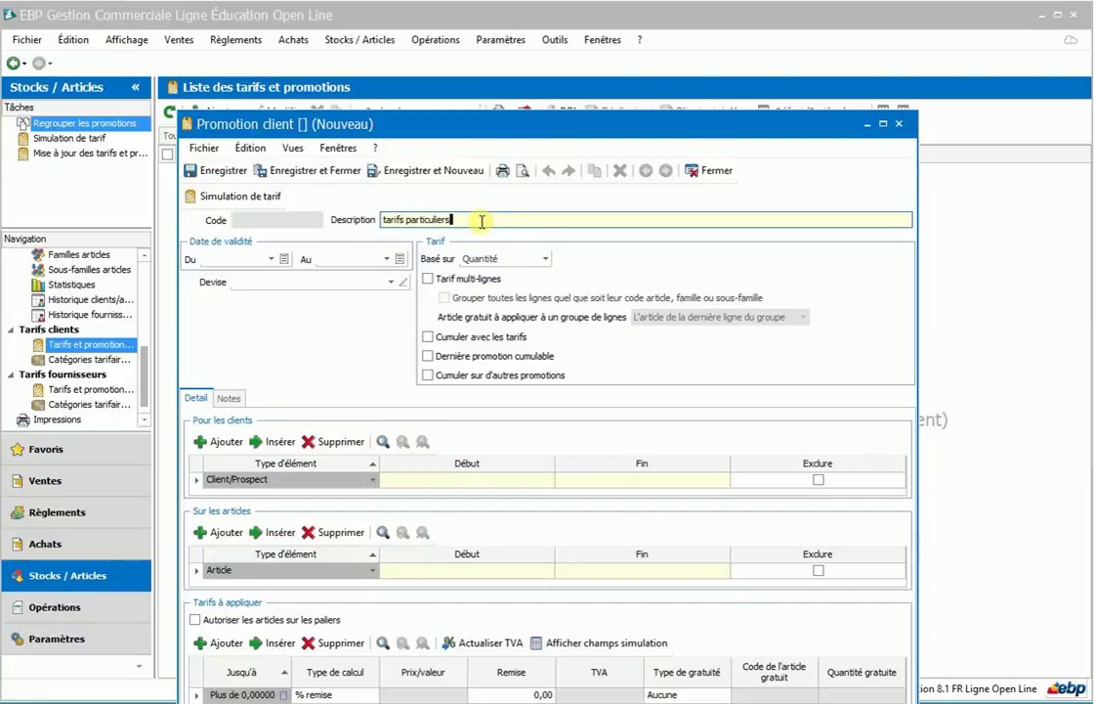
drag(384, 218, 480, 218)
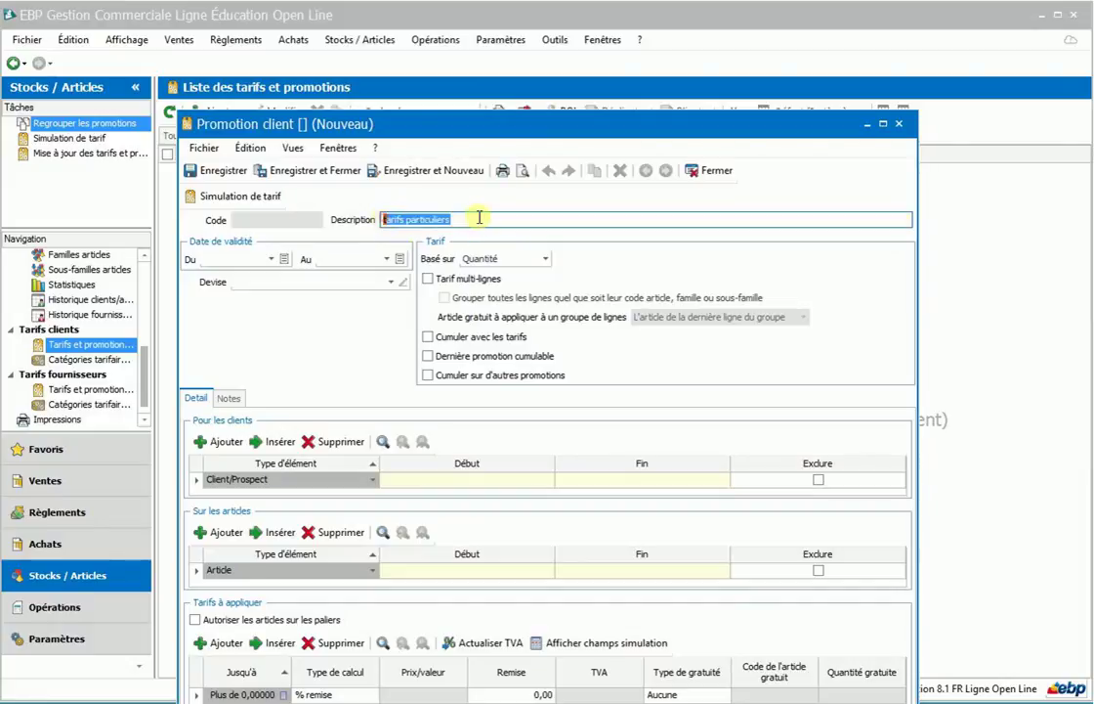
key(Left)
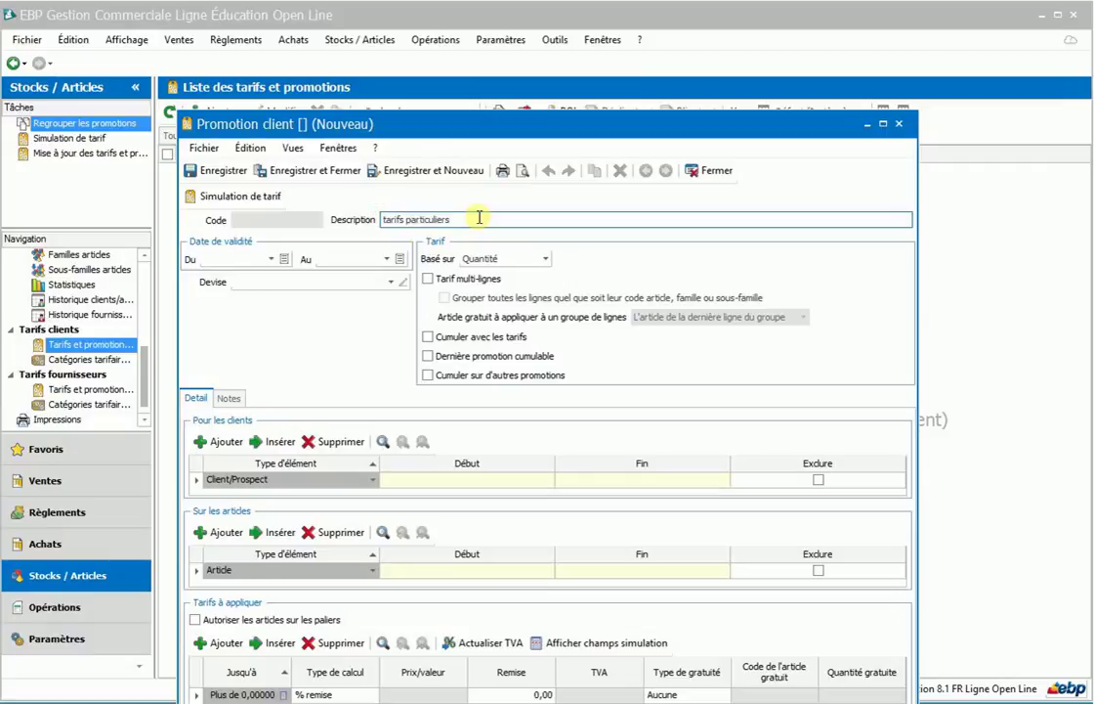
key(Delete)
text(T)
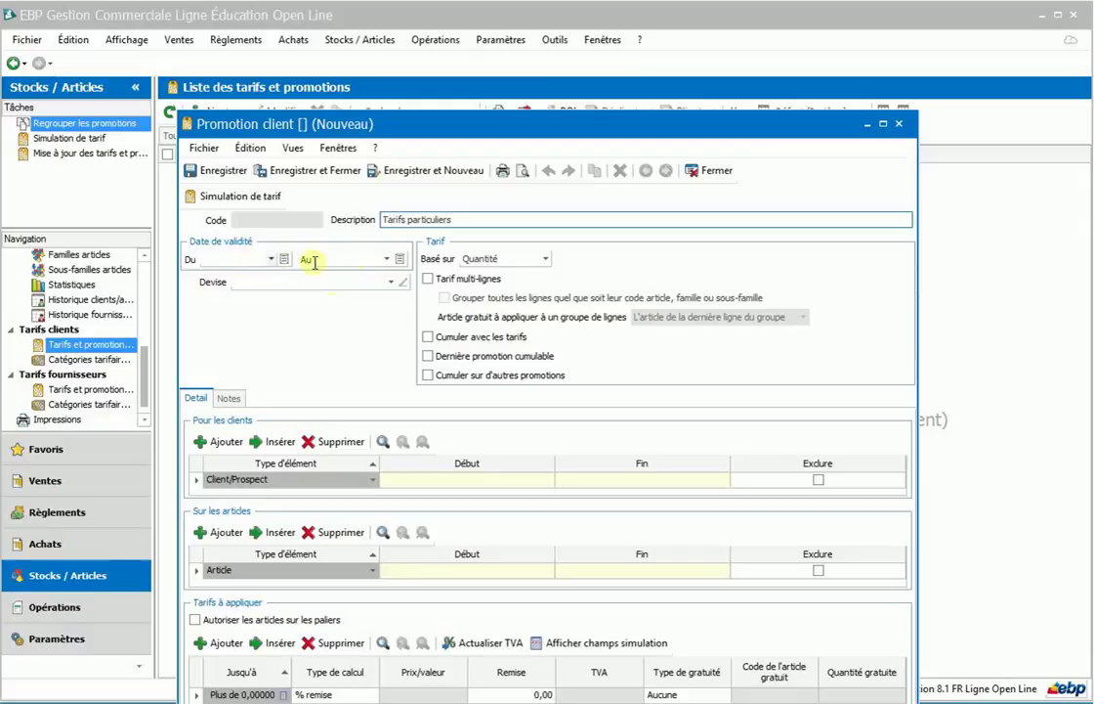
- Keep the promotion based on Quantité and enable both Cumuler avec les tarifs and Cumuler sur d'autres promotions
click(543, 258)
click(544, 258)
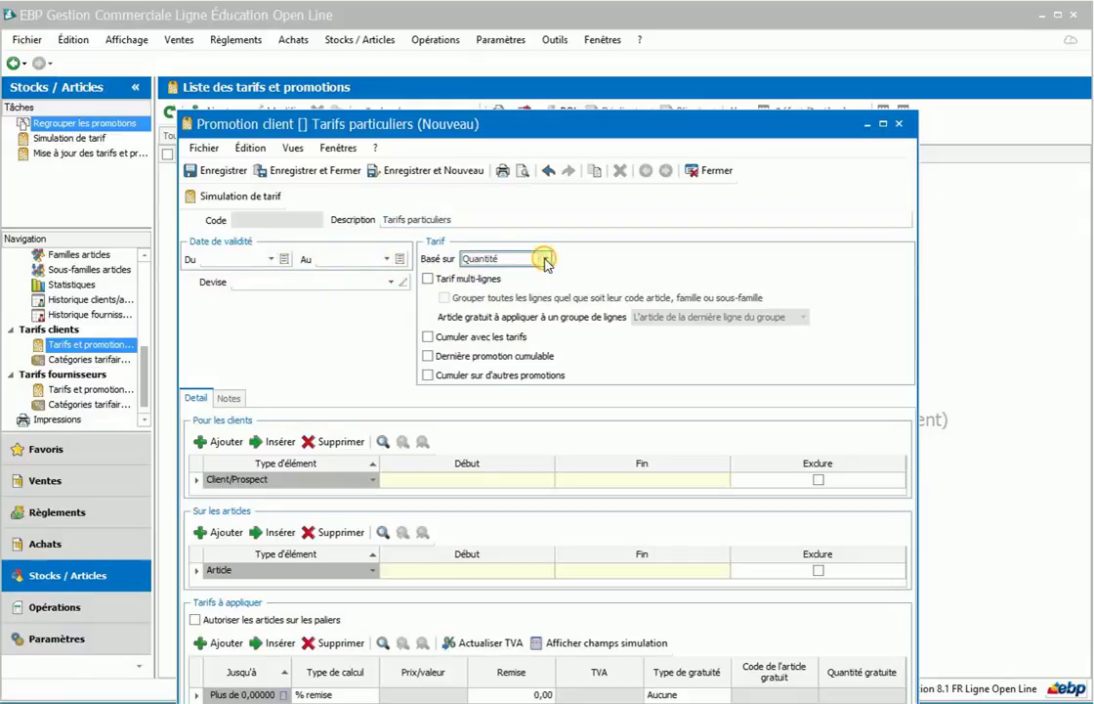
click(428, 338)
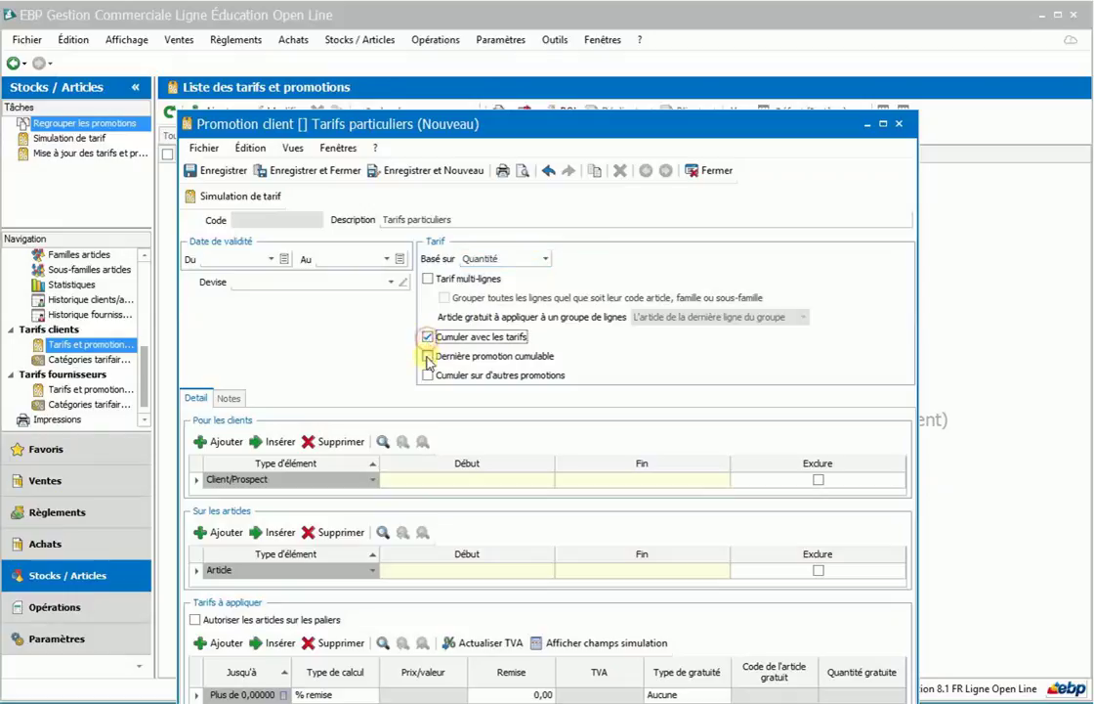
click(429, 375)
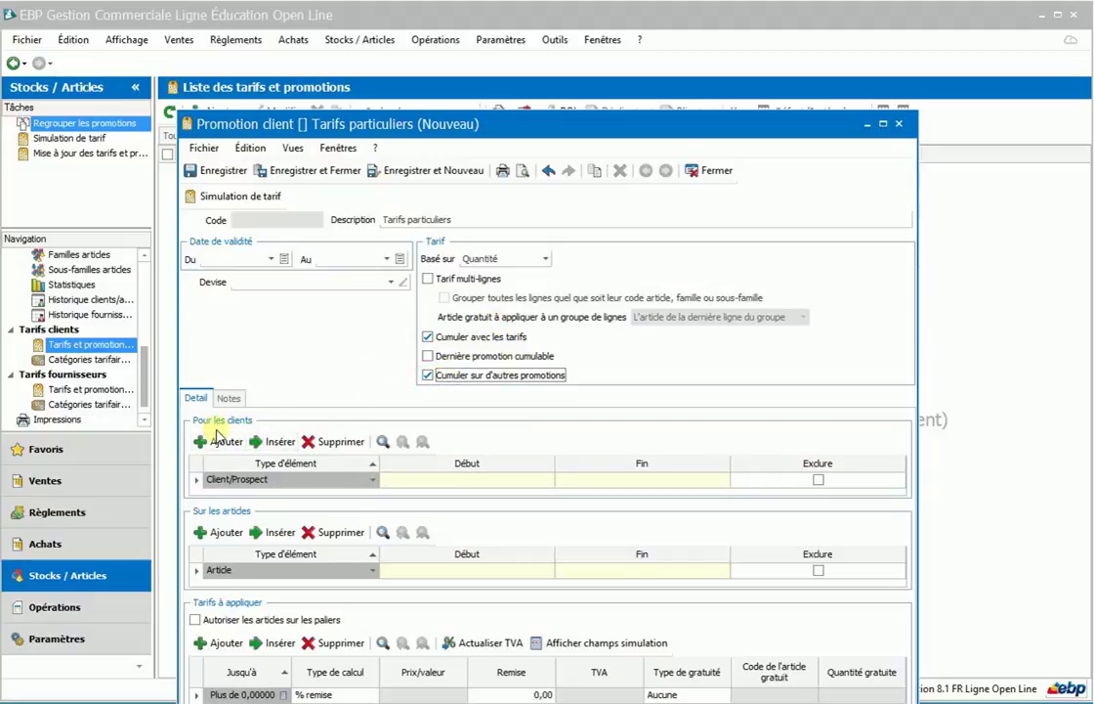
- Apply the promotion to the Famille client/prospect element type with the Particuliers family, code PA0001
click(373, 479)
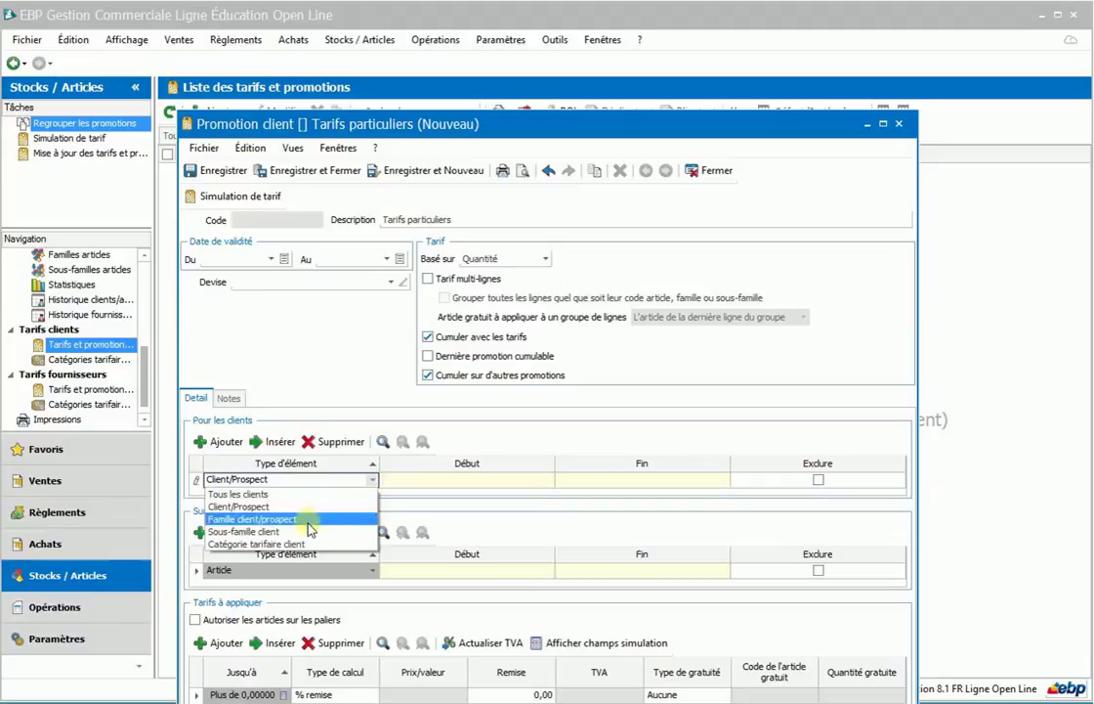
click(252, 521)
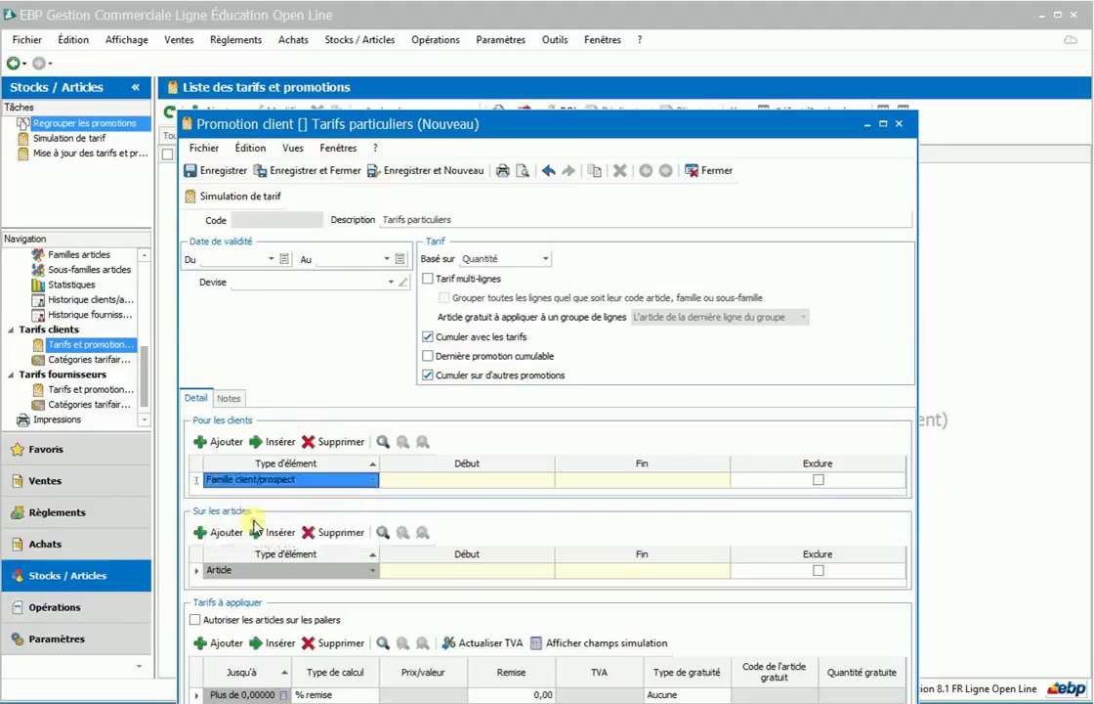
click(486, 479)
click(536, 480)
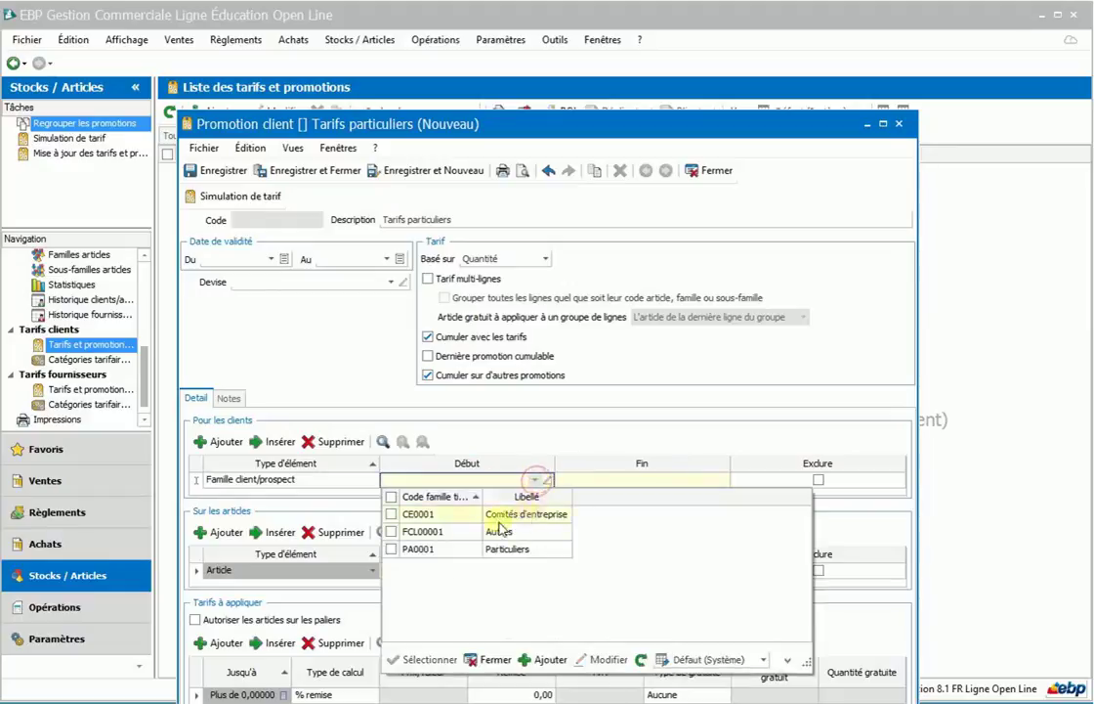
click(392, 550)
click(415, 659)
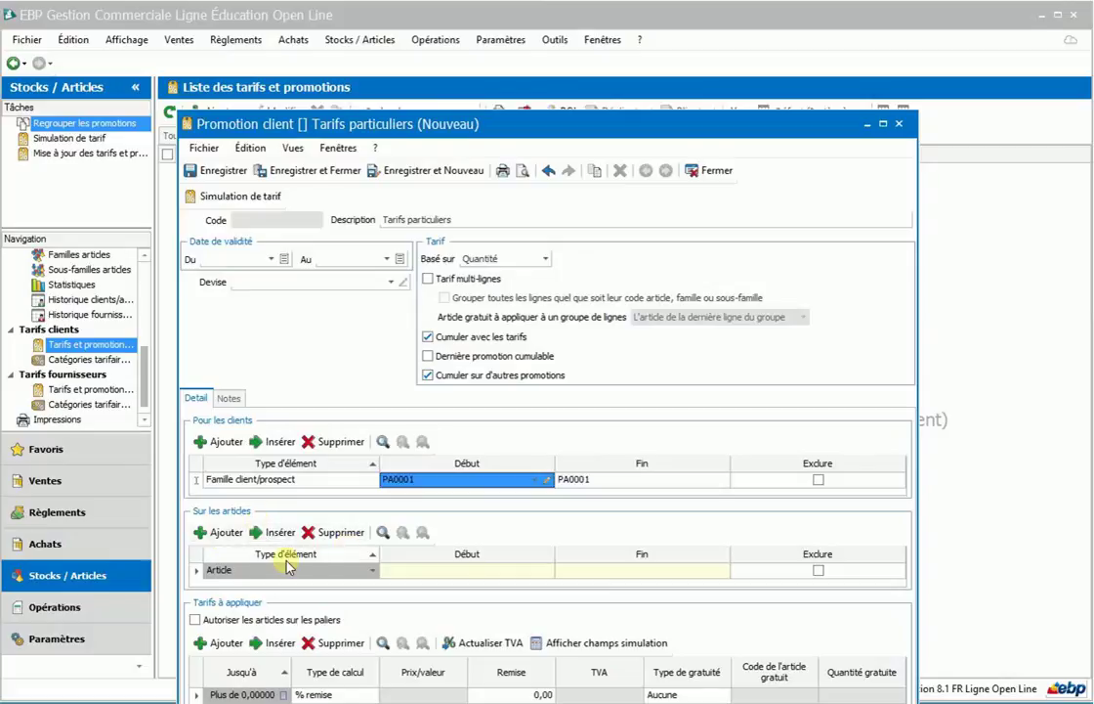
- Set the promotion's tariff line to a 3 % discount with its Jusqu'à limit at 500, keeping the % remise calculation type
drag(567, 125, 606, 67)
click(298, 633)
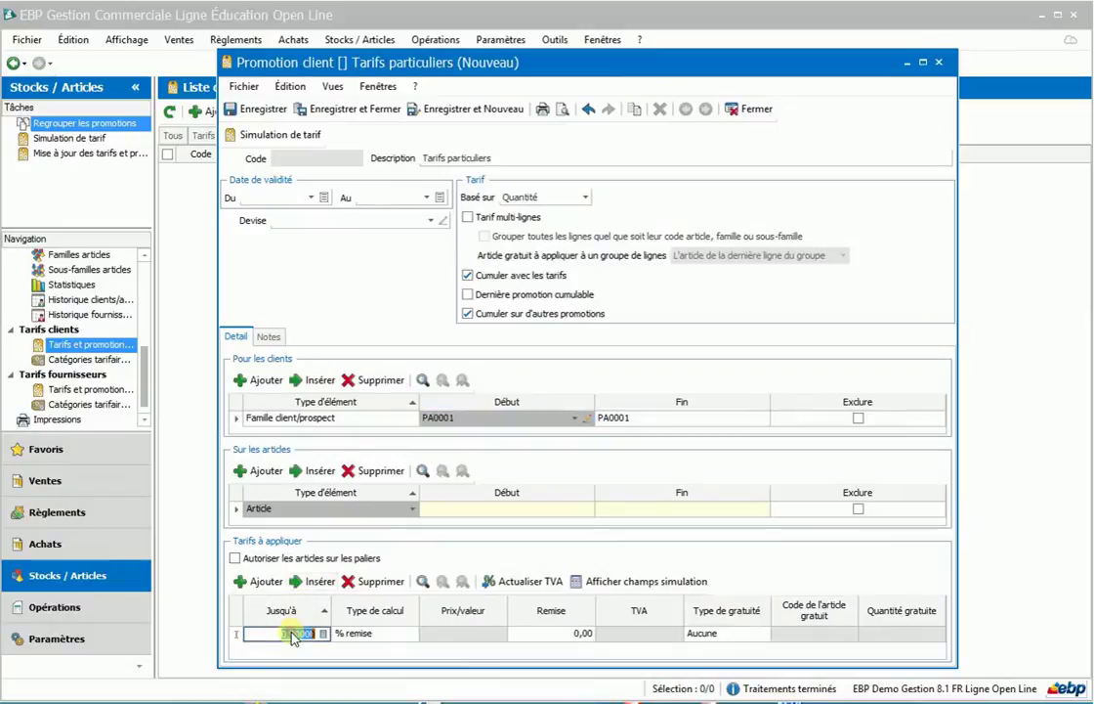
click(575, 633)
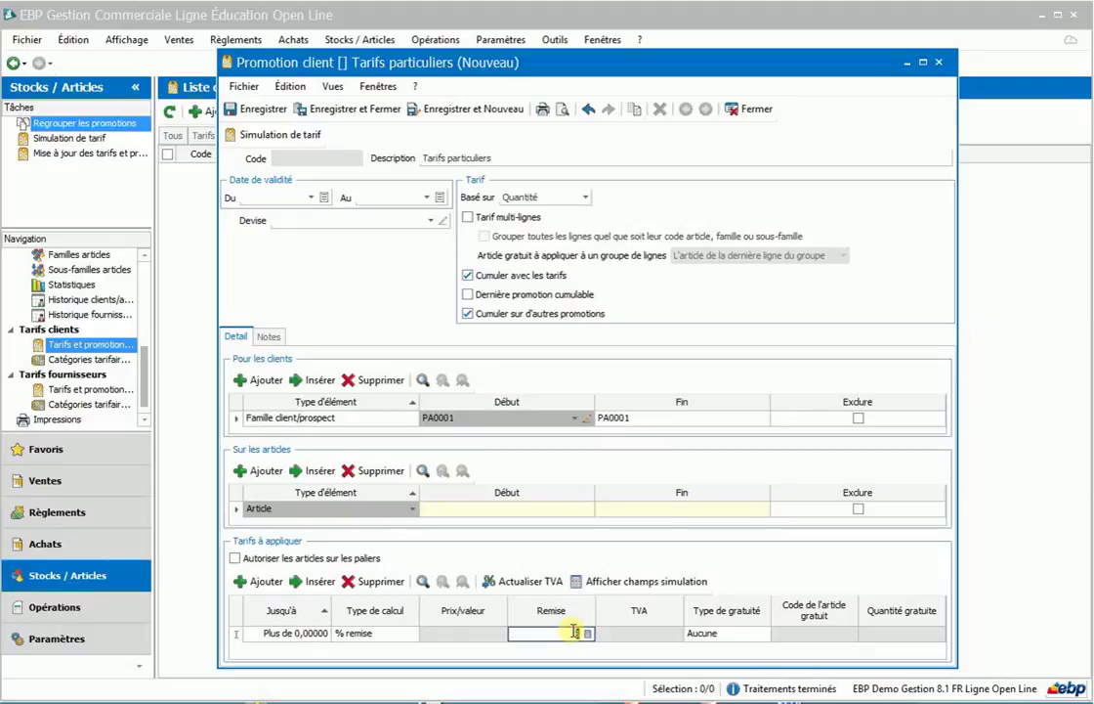
click(344, 634)
click(290, 634)
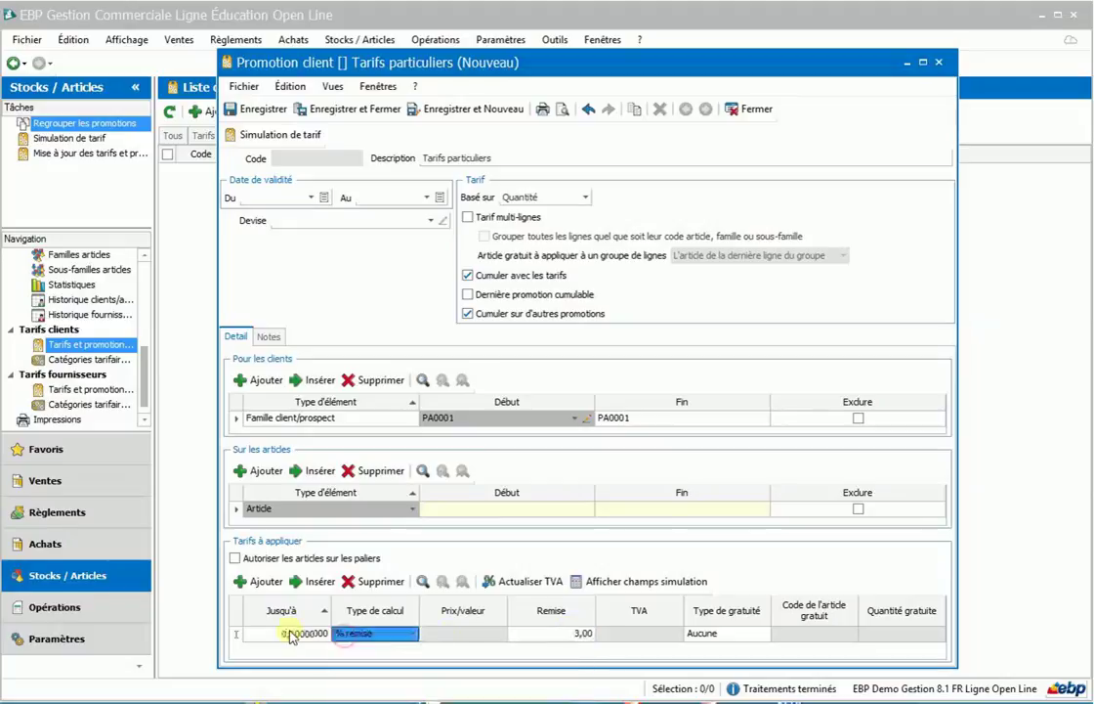
key(BackSpace)
text(500)
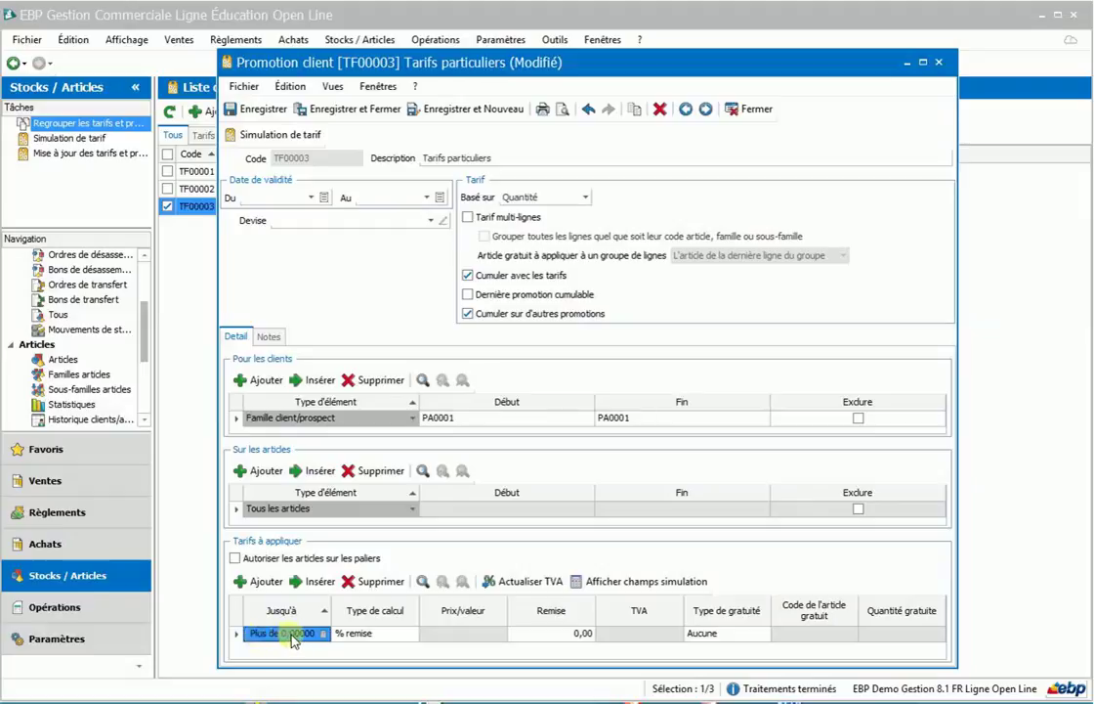
- Limit the first tier of the saved Tarifs particuliers promotion to 500, leaving its discount at 0,00
key(BackSpace)
key(Tab)
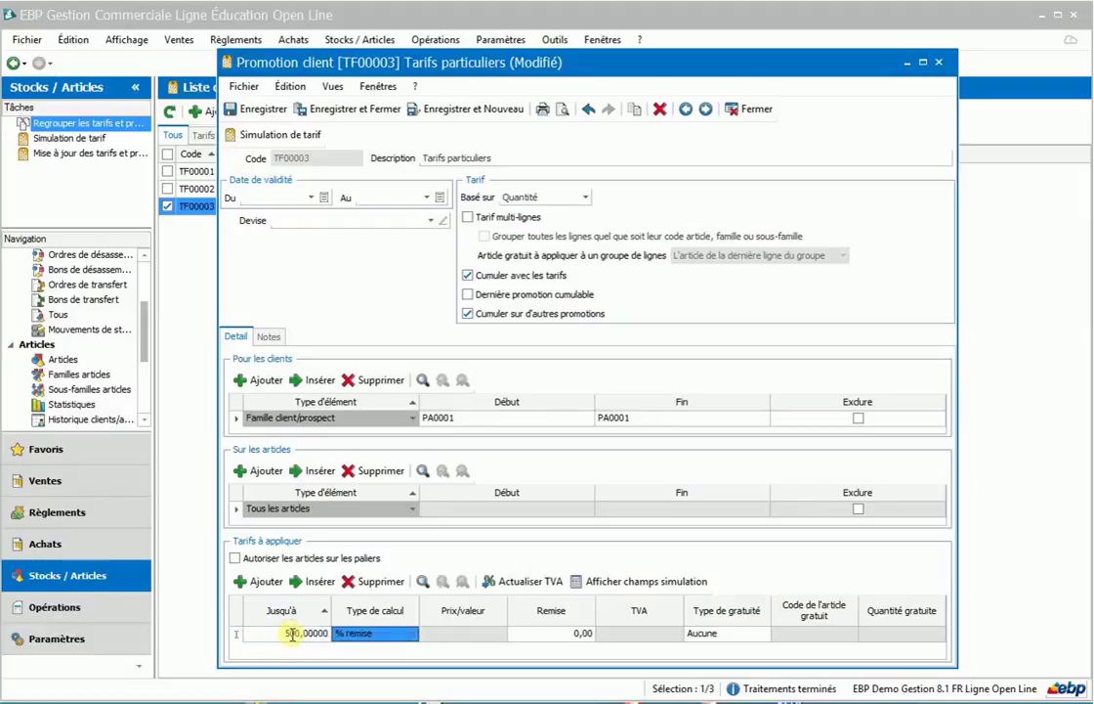
key(Tab)
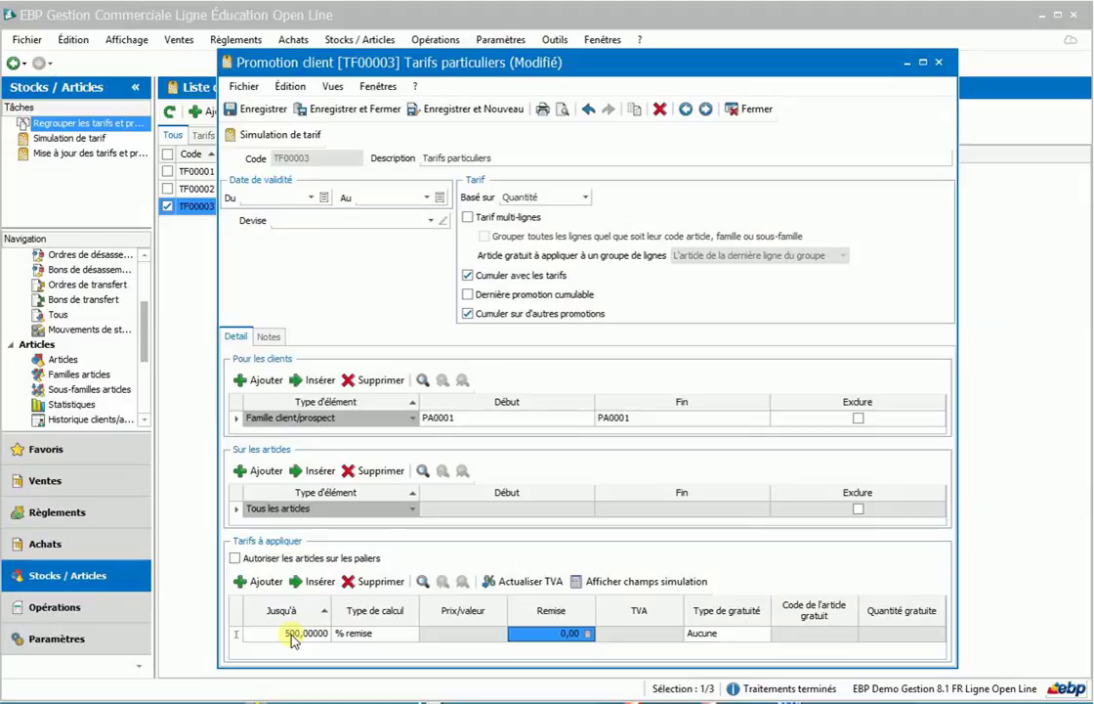
key(Tab)
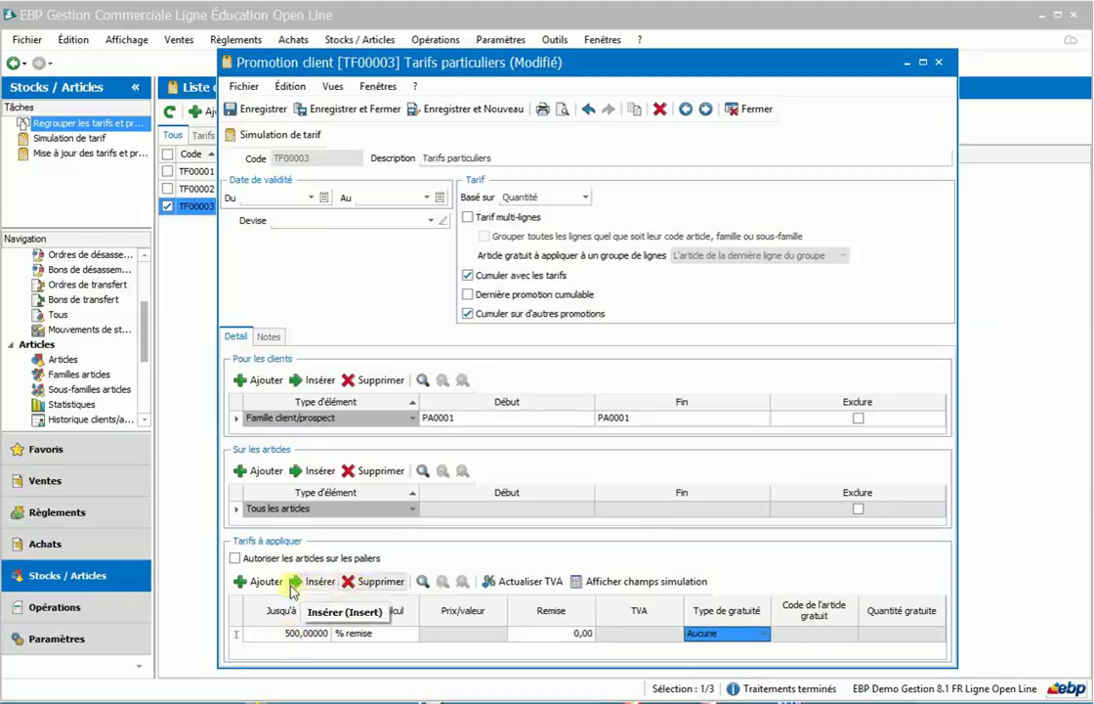
- Add a second tariff tier for quantities over 500 with a 3 % discount
click(259, 580)
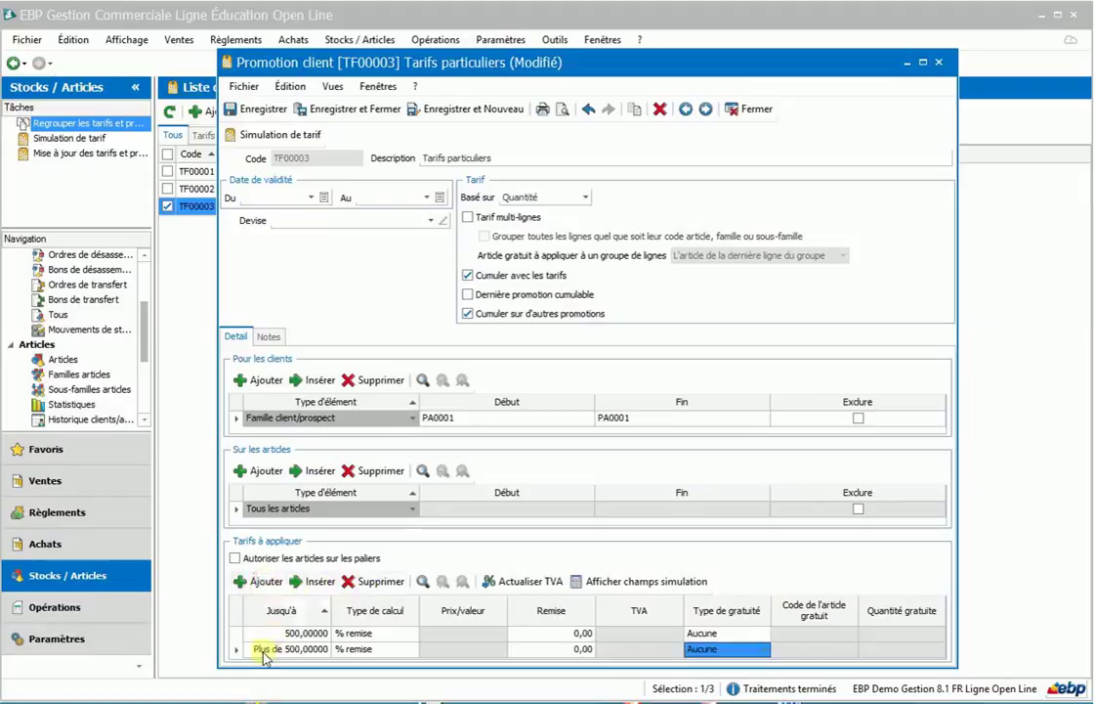
click(571, 650)
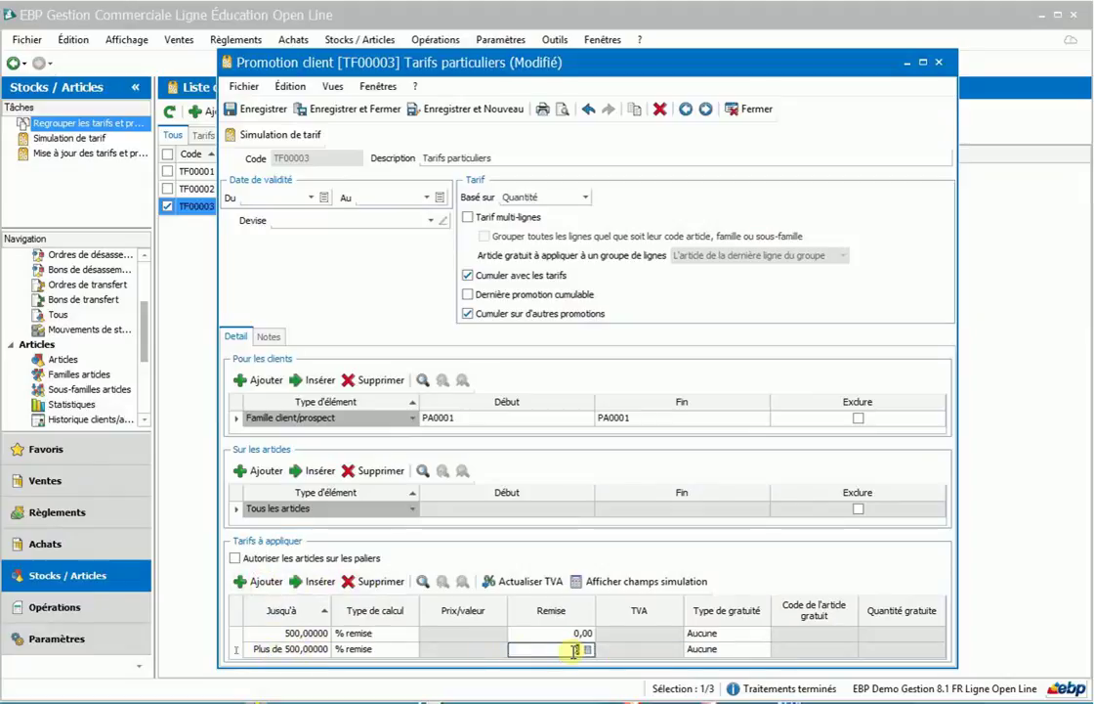
text(3)
click(642, 649)
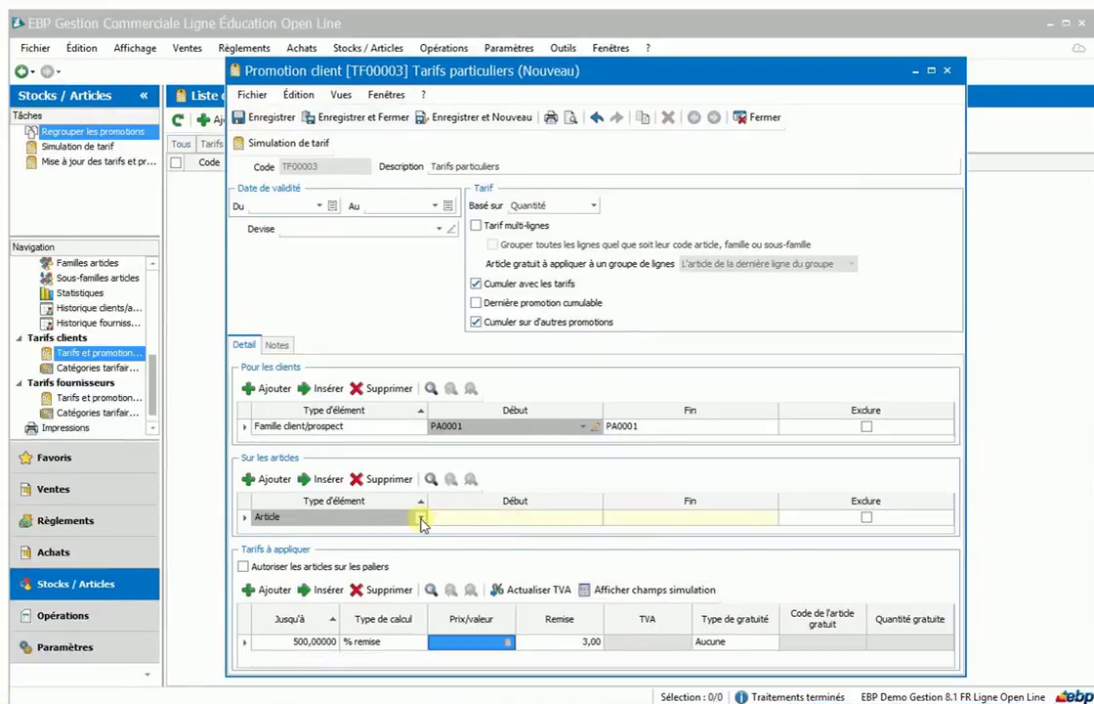
- Apply the promotion to Tous les articles and save it
click(421, 516)
click(387, 532)
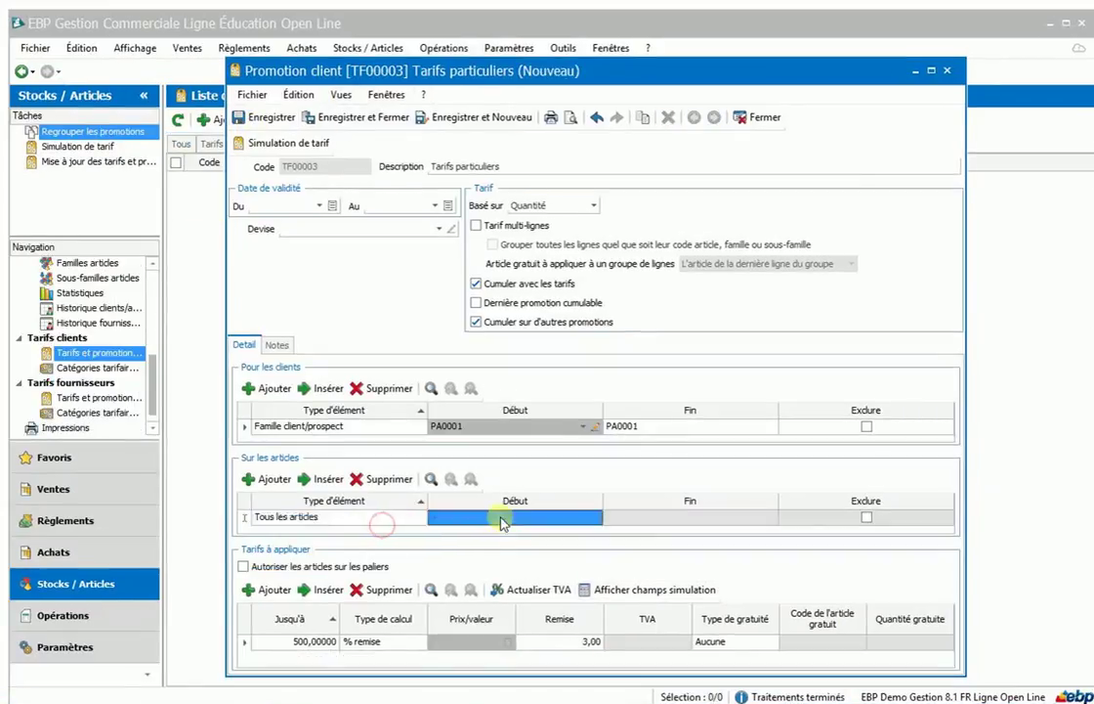
click(253, 124)
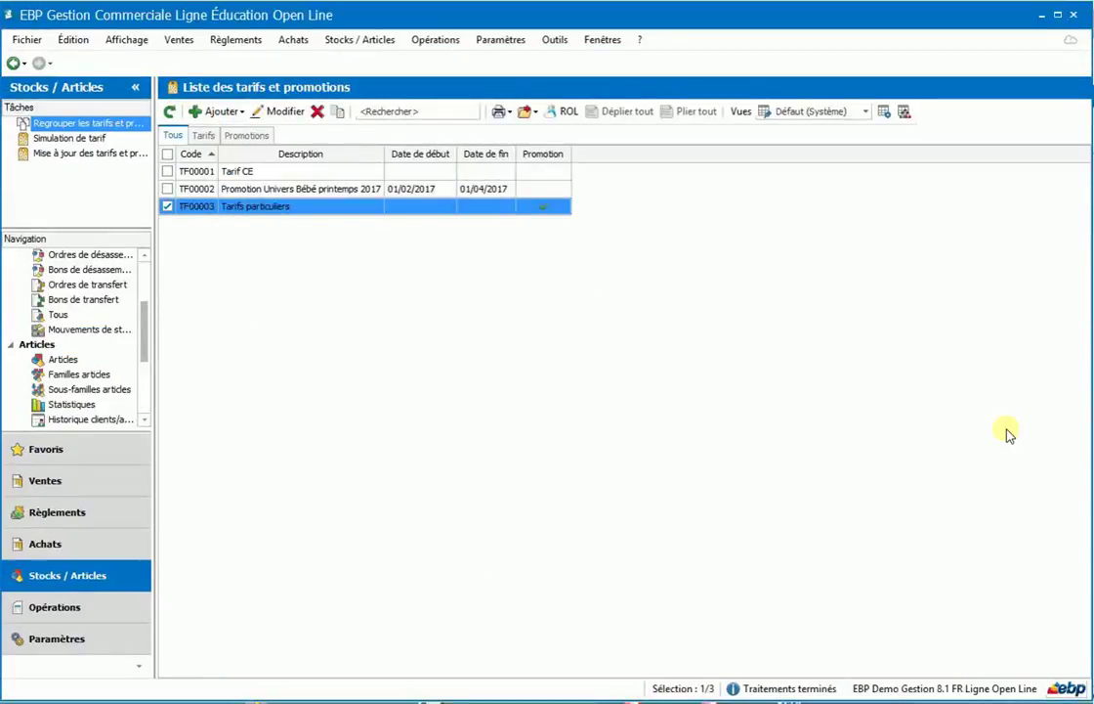
- Open the Particuliers customer family and examine the tier lines of its Tarifs particuliers promotion, closing the record when done
click(171, 40)
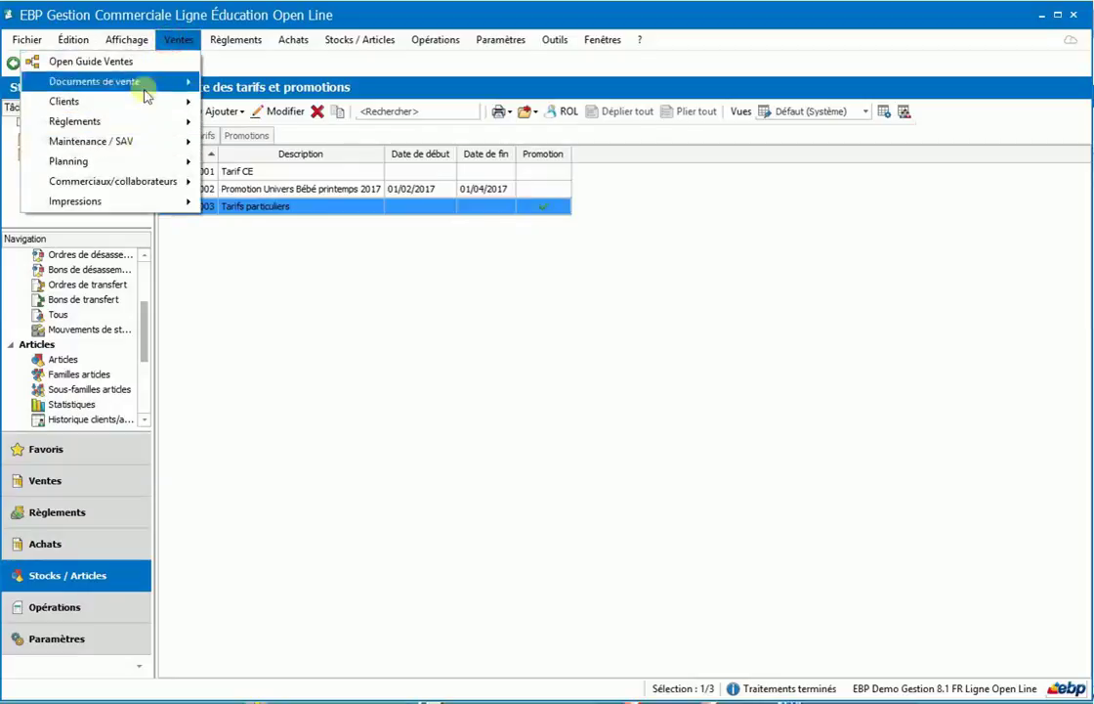
mouse_move(153, 101)
click(256, 184)
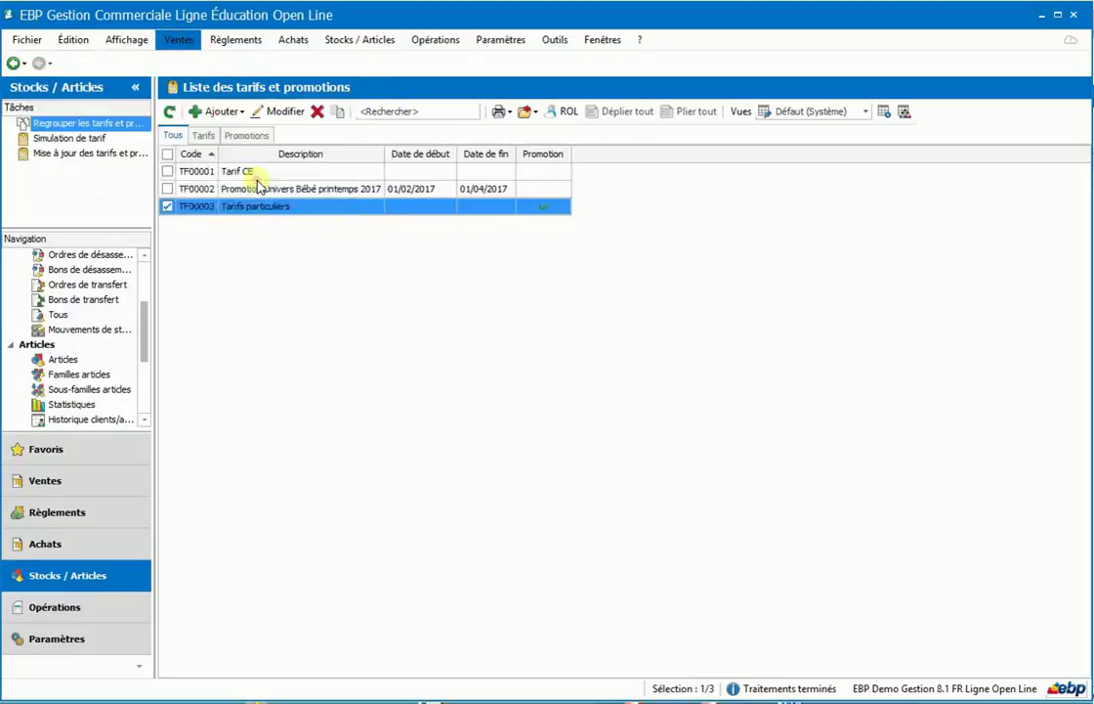
click(286, 185)
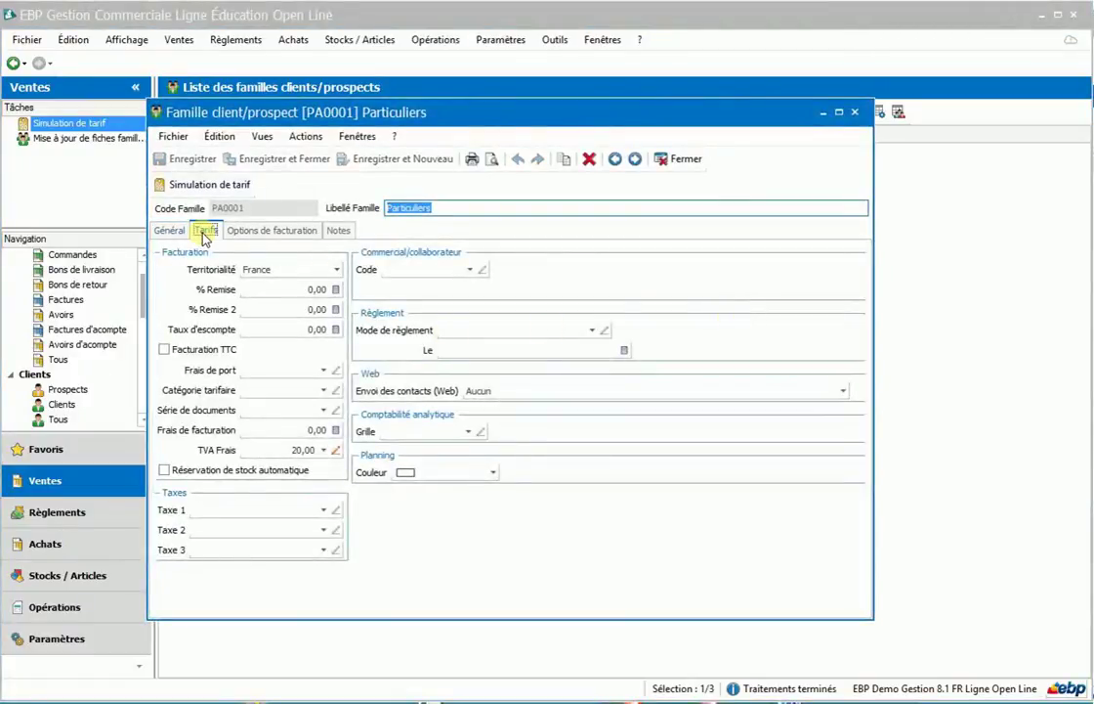
click(204, 232)
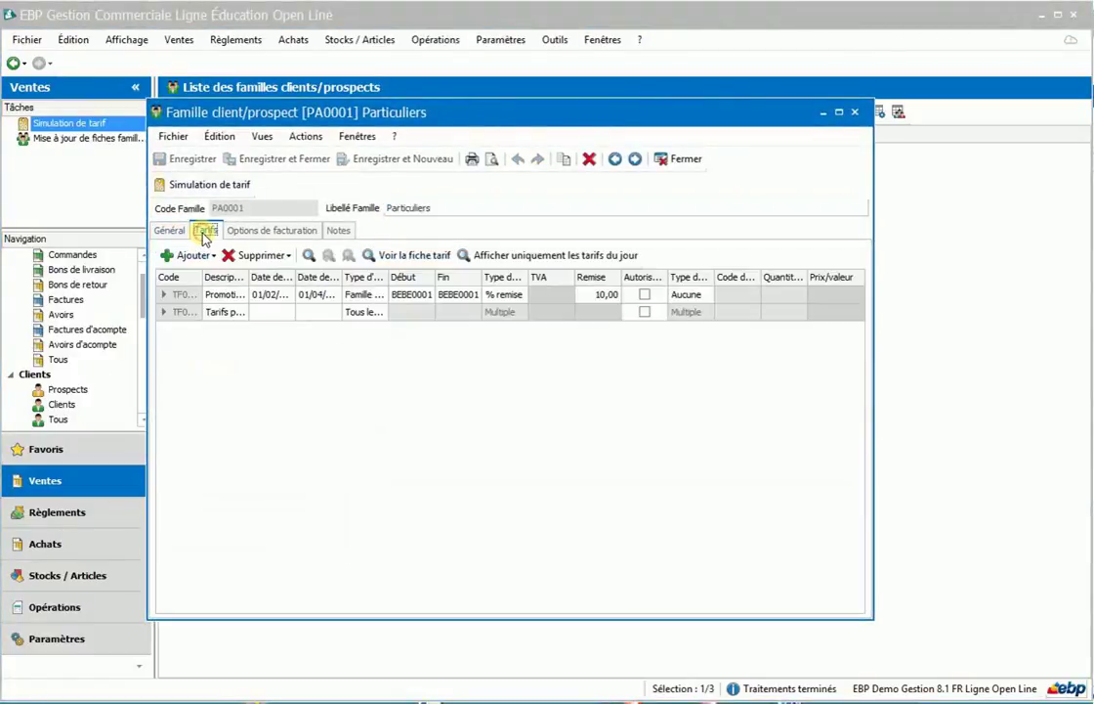
click(165, 313)
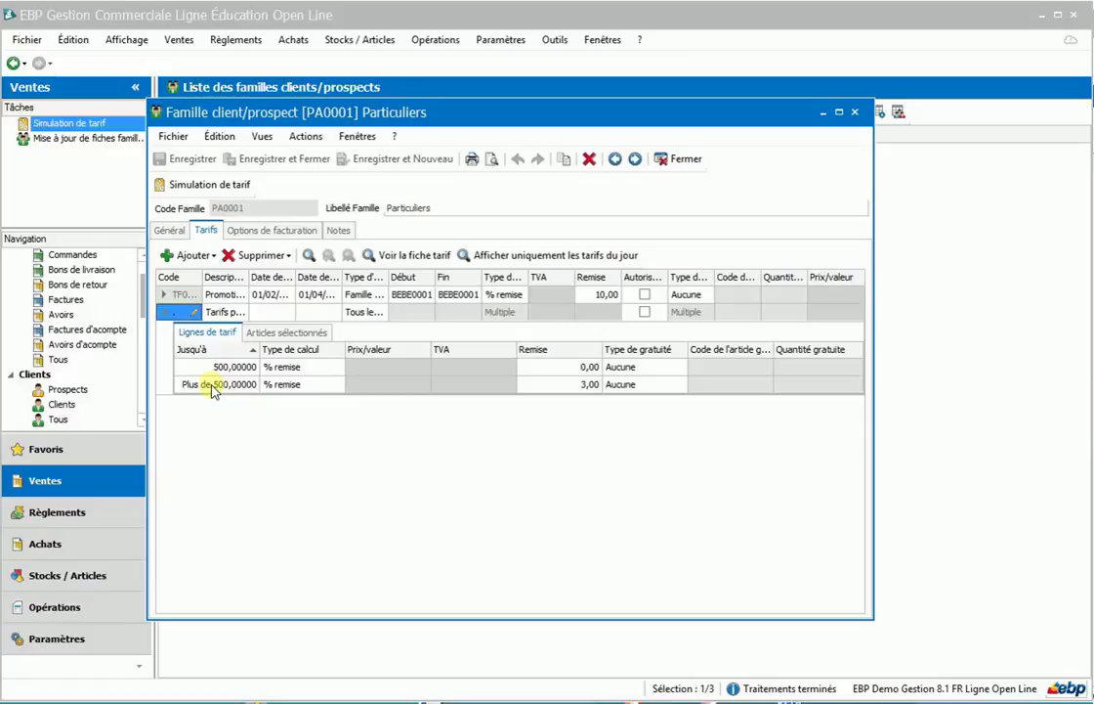
click(686, 158)
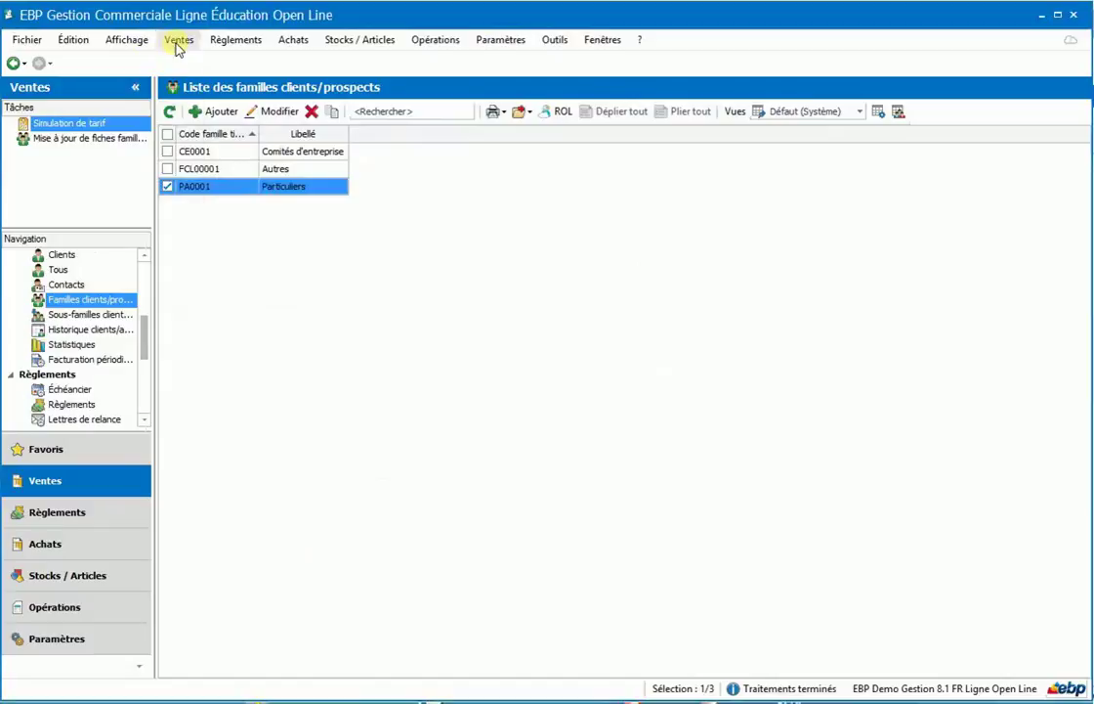
- Open the record of an individual customer in the Particuliers family and examine its Gestion details and applicable tariffs
click(178, 40)
mouse_move(140, 101)
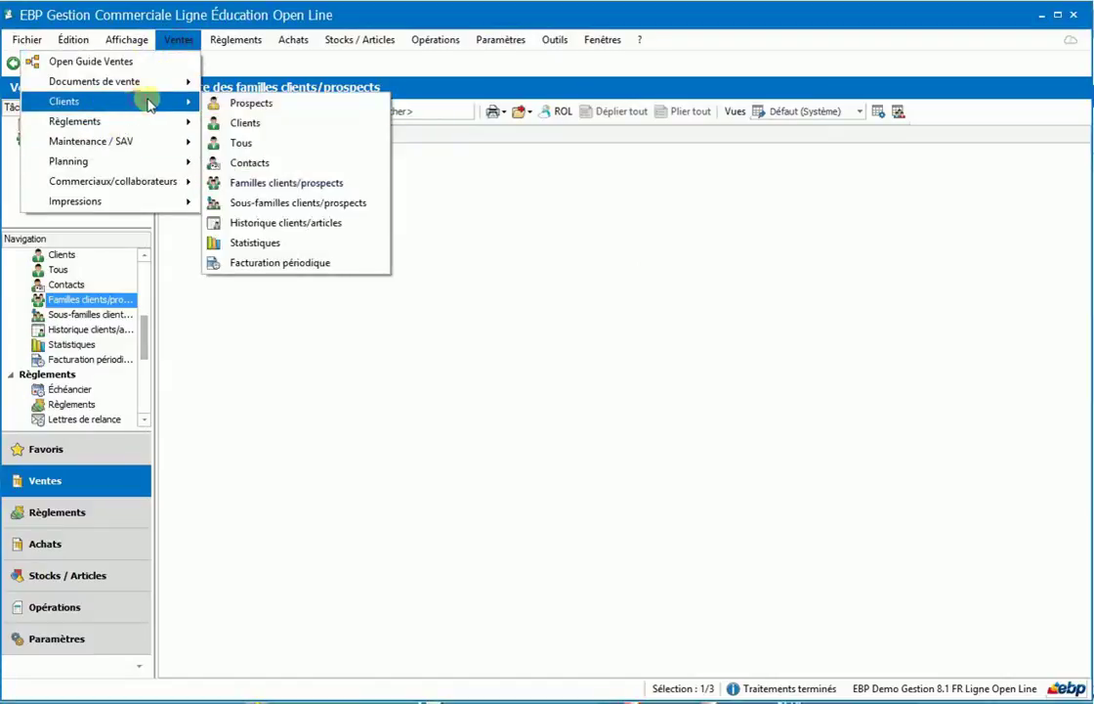
click(235, 124)
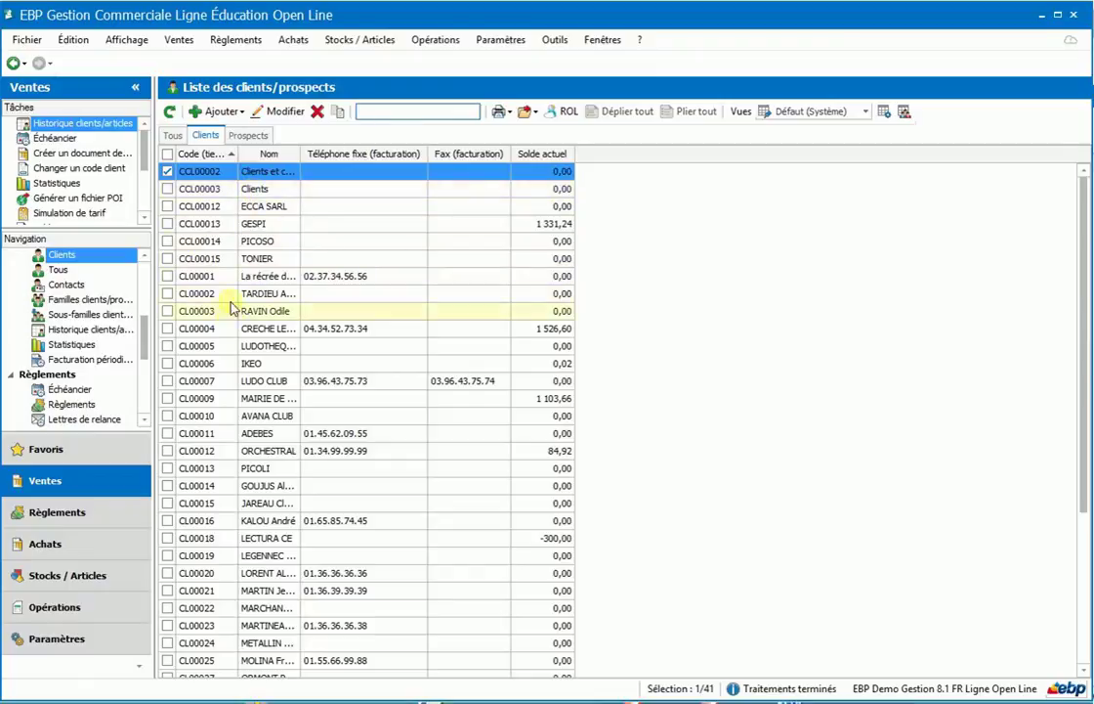
double_click(272, 293)
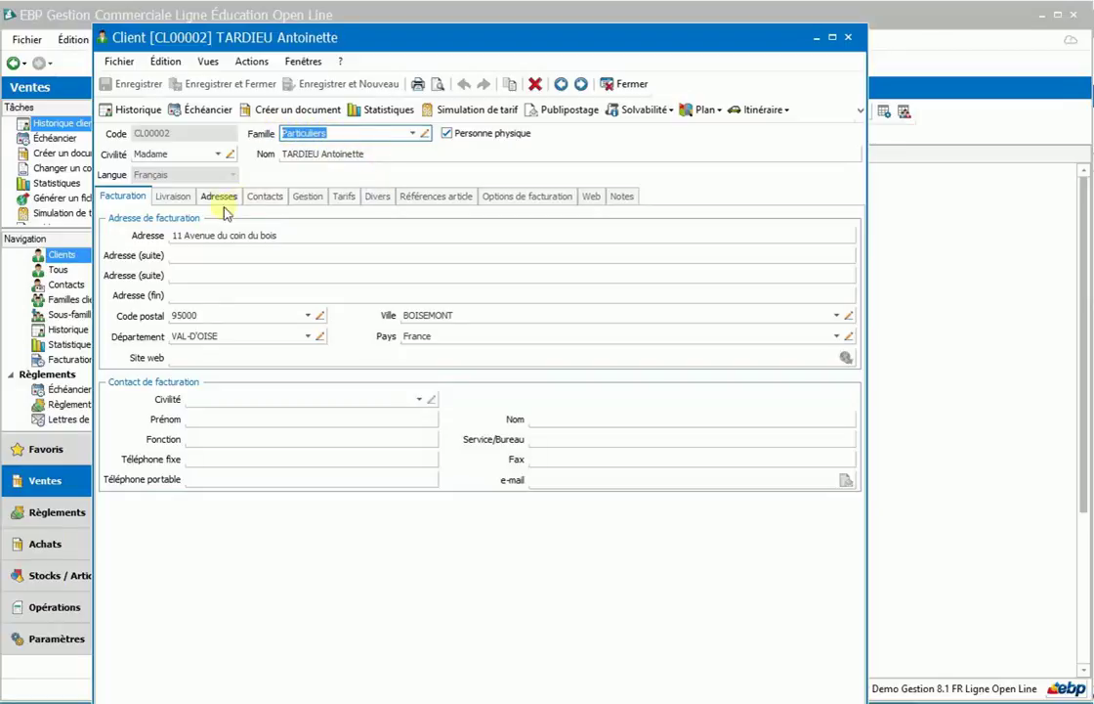
click(306, 197)
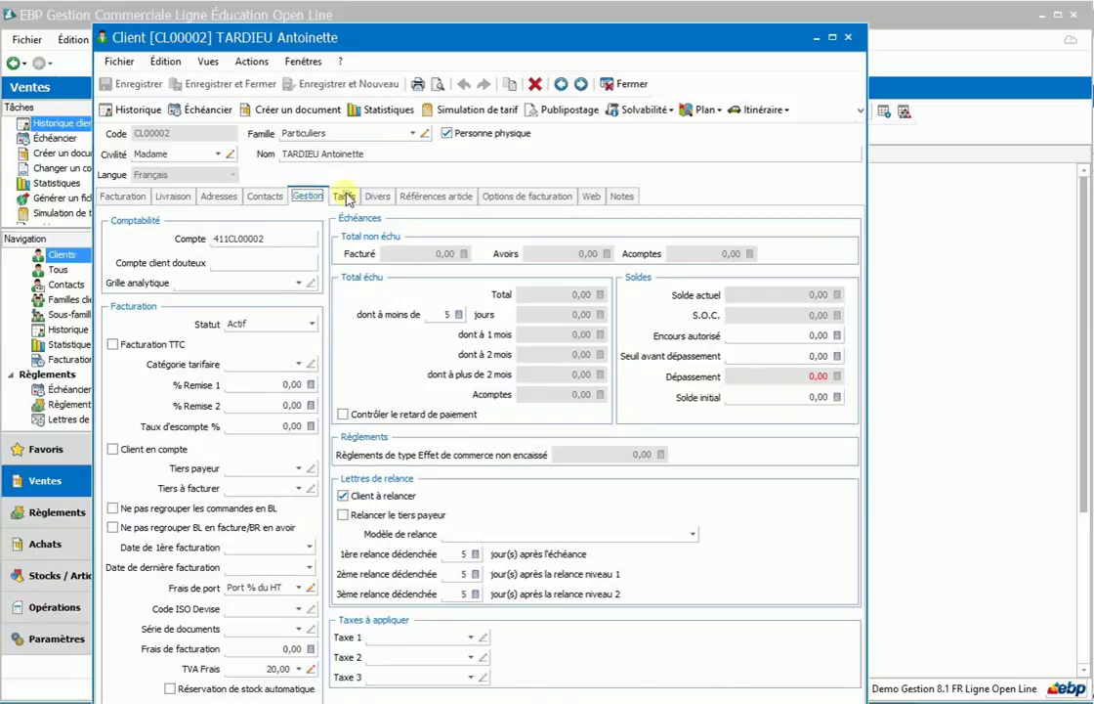
click(344, 198)
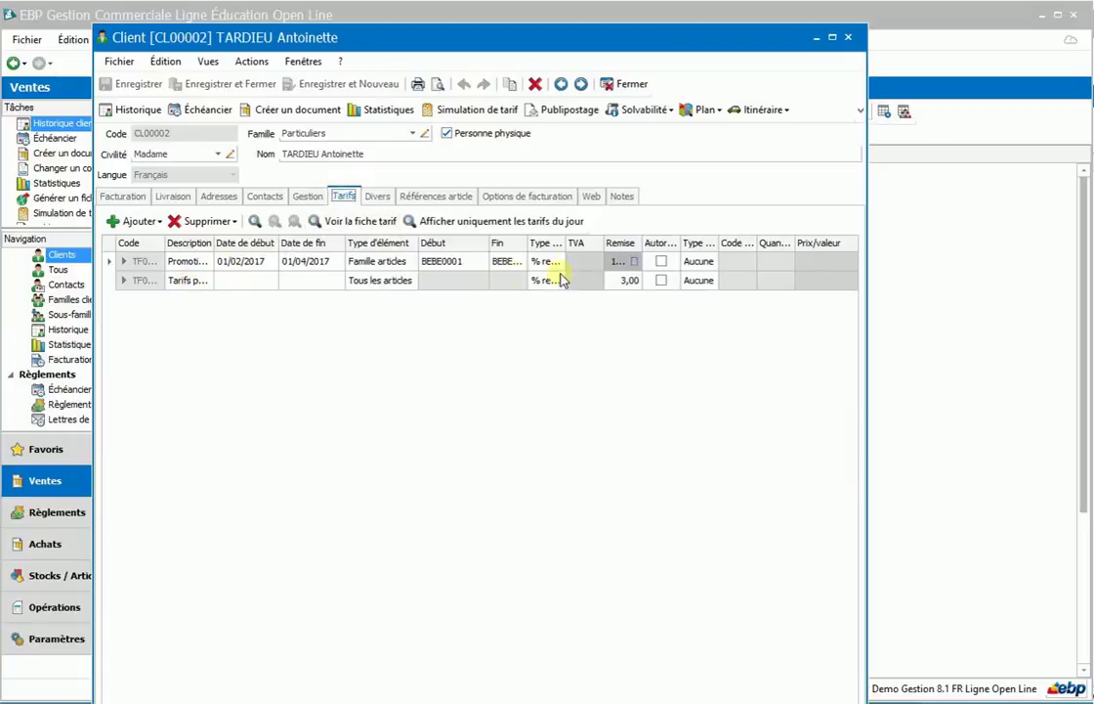
click(623, 280)
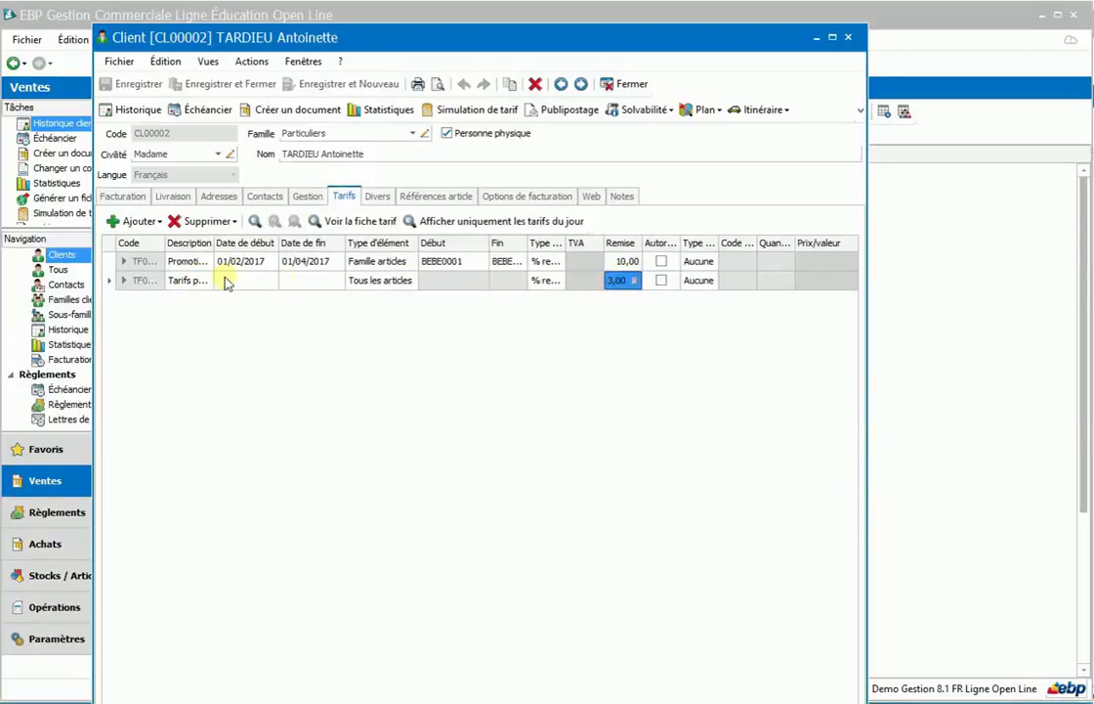
- Set the customer's % Remise 1 to 2 in the Gestion details, closing the record with the changes saved
click(308, 197)
click(269, 384)
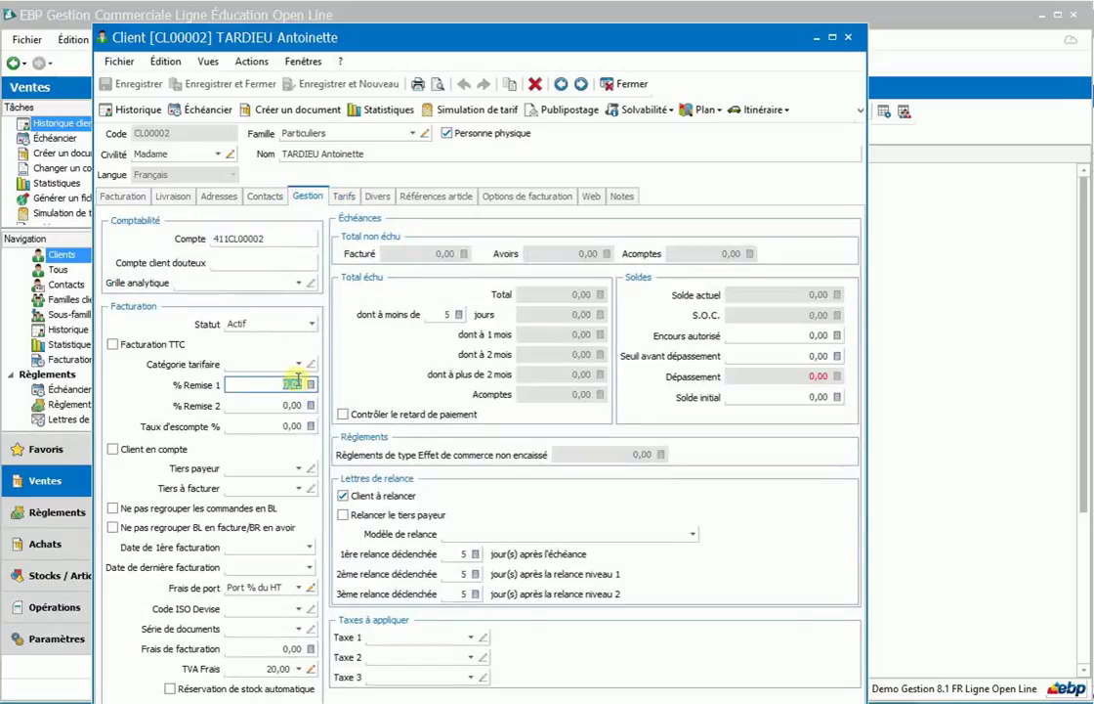
text(5)
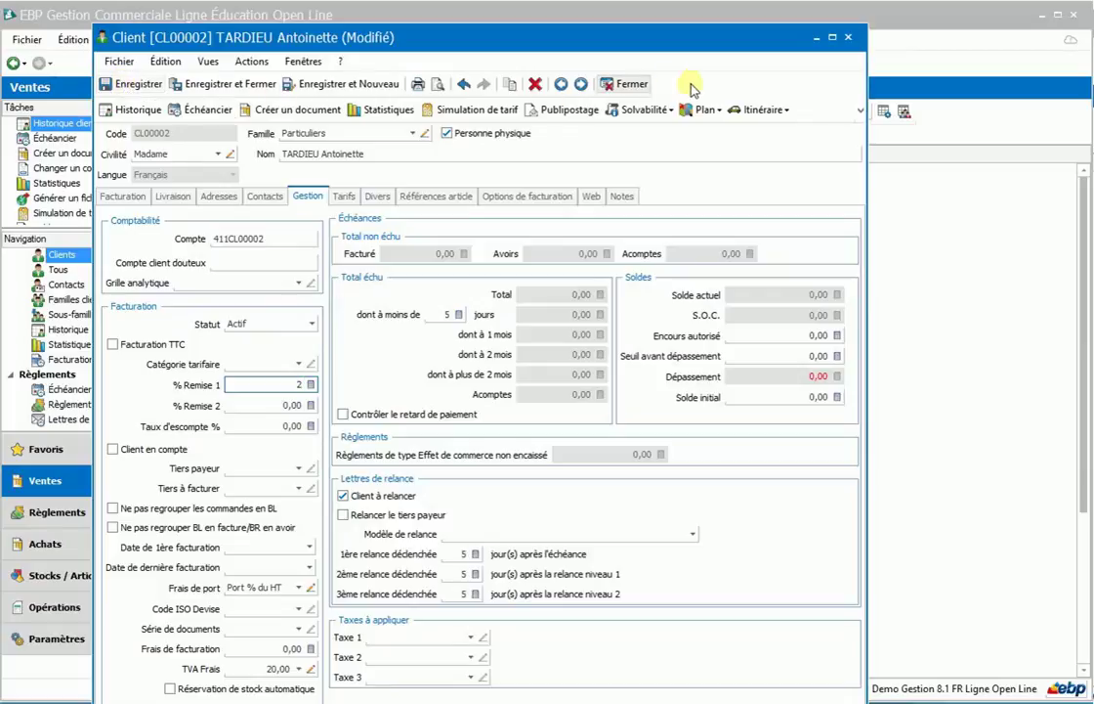
click(627, 86)
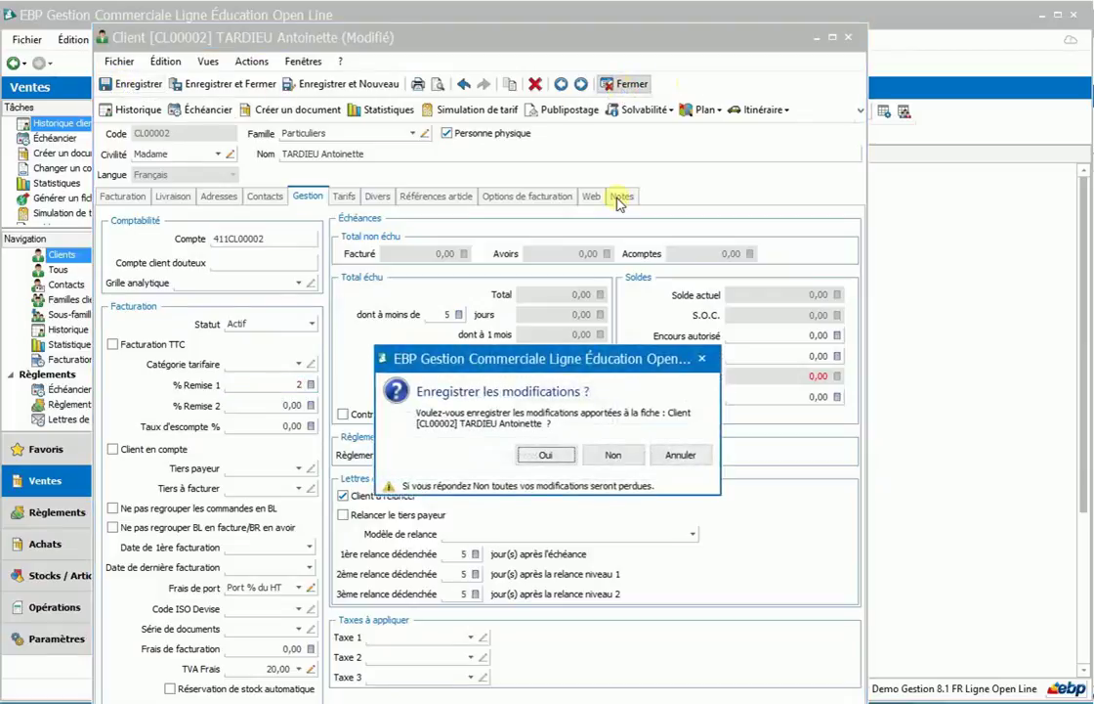
click(553, 456)
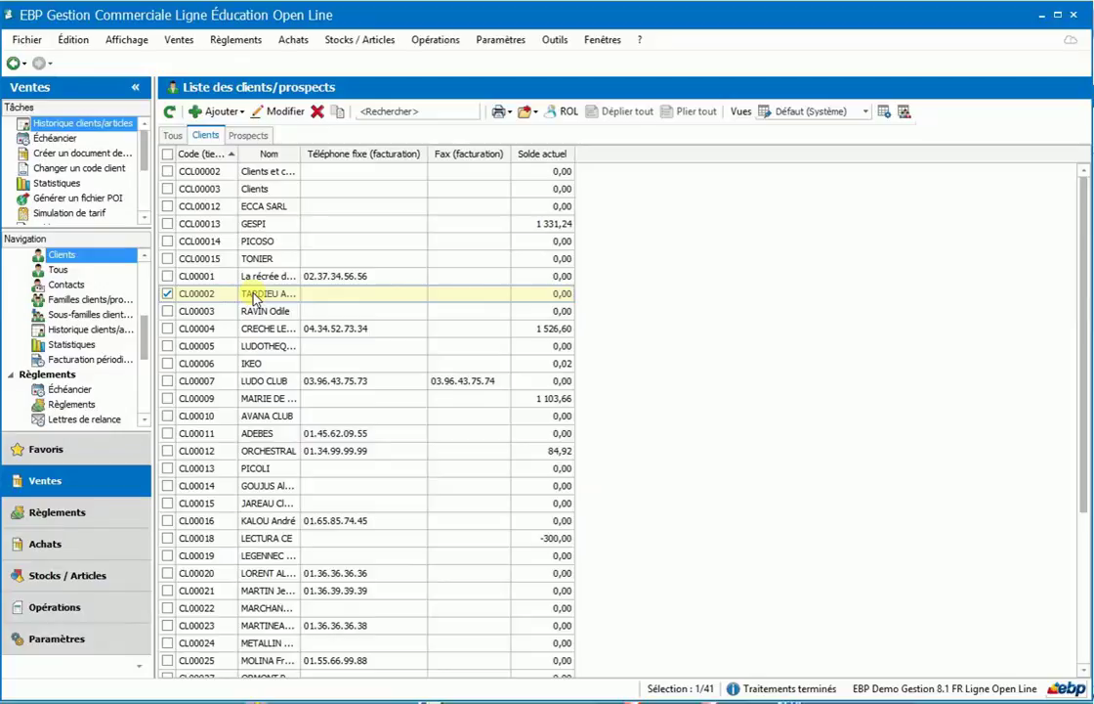
- Create a new customer order from the list of sales orders
click(178, 39)
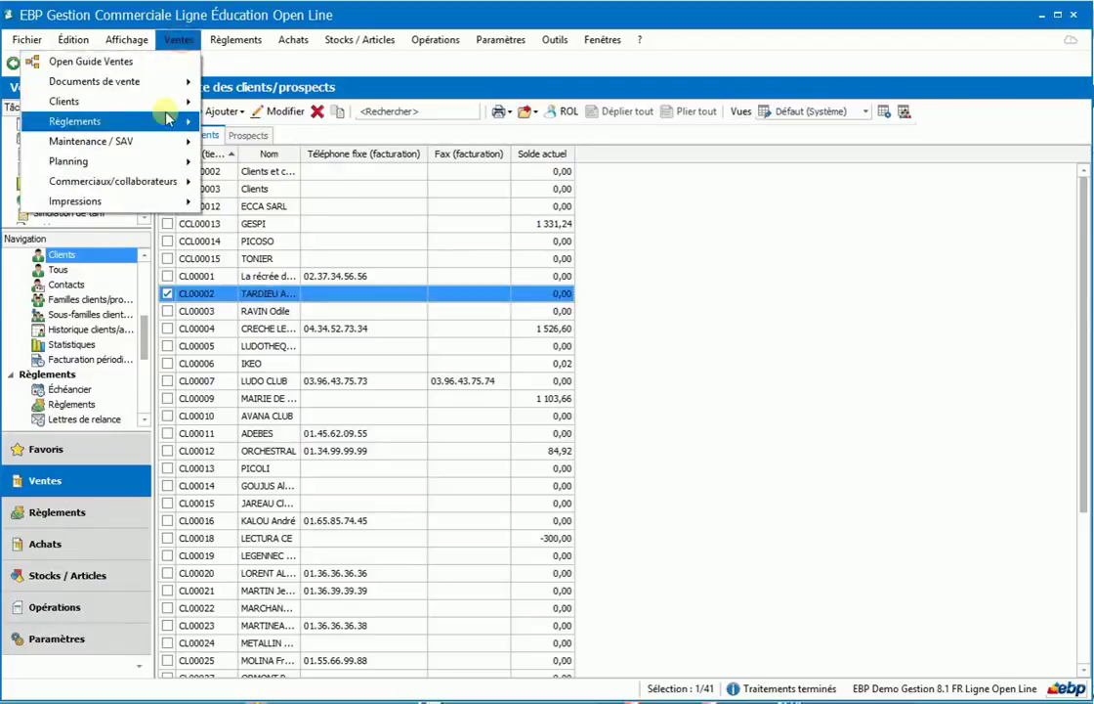
mouse_move(144, 83)
click(270, 105)
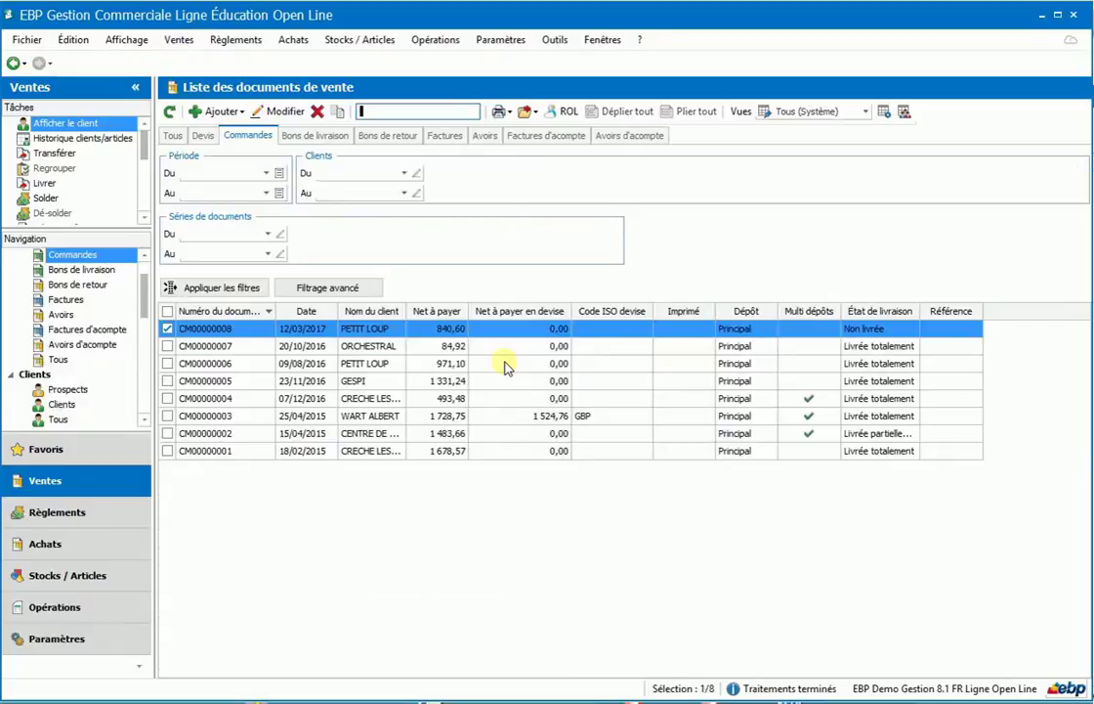
click(217, 112)
click(151, 153)
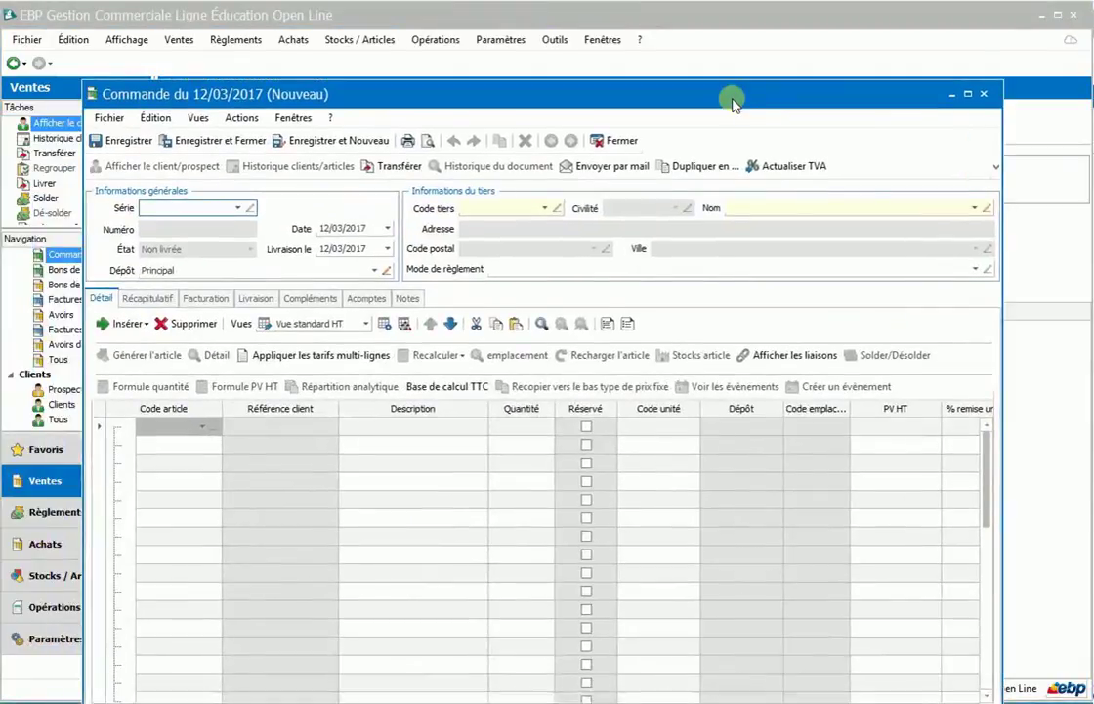
drag(733, 101, 747, 46)
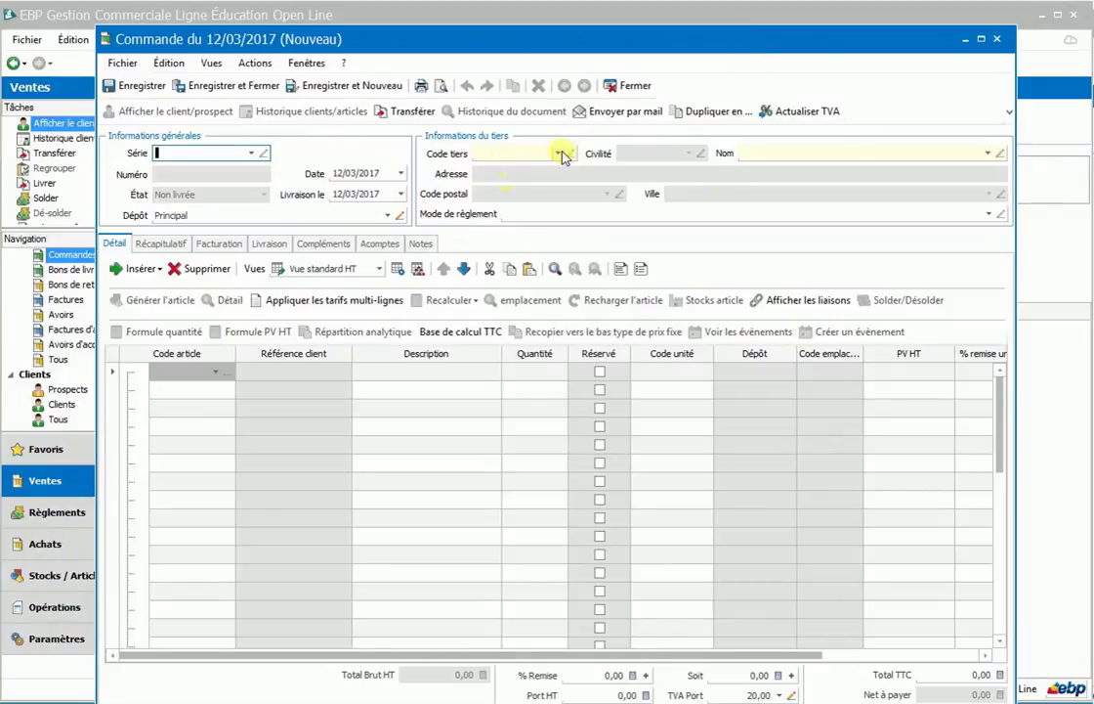
- Find the Particuliers customer by name and assign it to the new order
click(772, 152)
text(t)
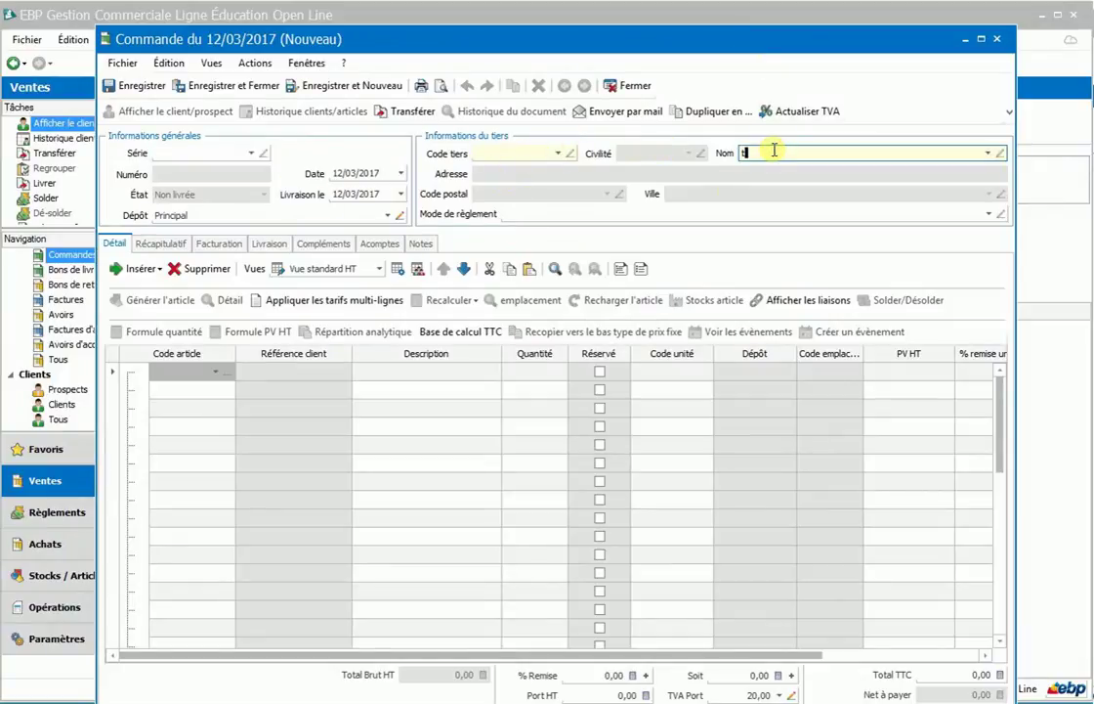
text(ardie)
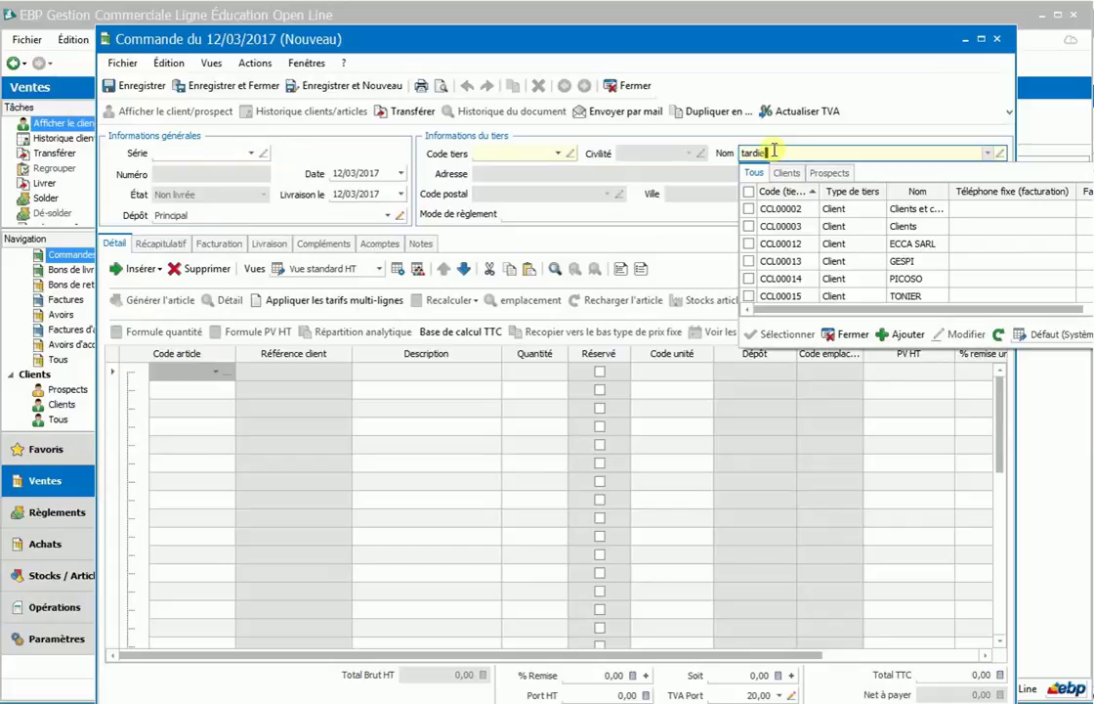
click(762, 209)
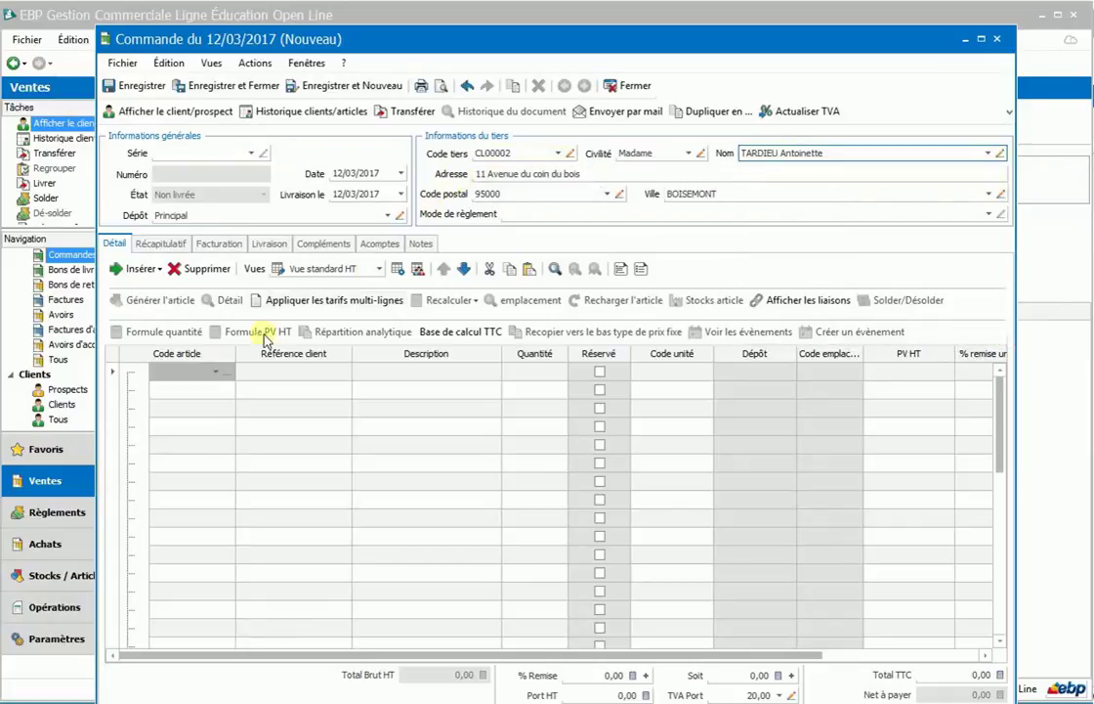
- Add the articles ACTI0001, ANIM0006 and ATEL0003 as lines of the new order
click(213, 375)
click(214, 372)
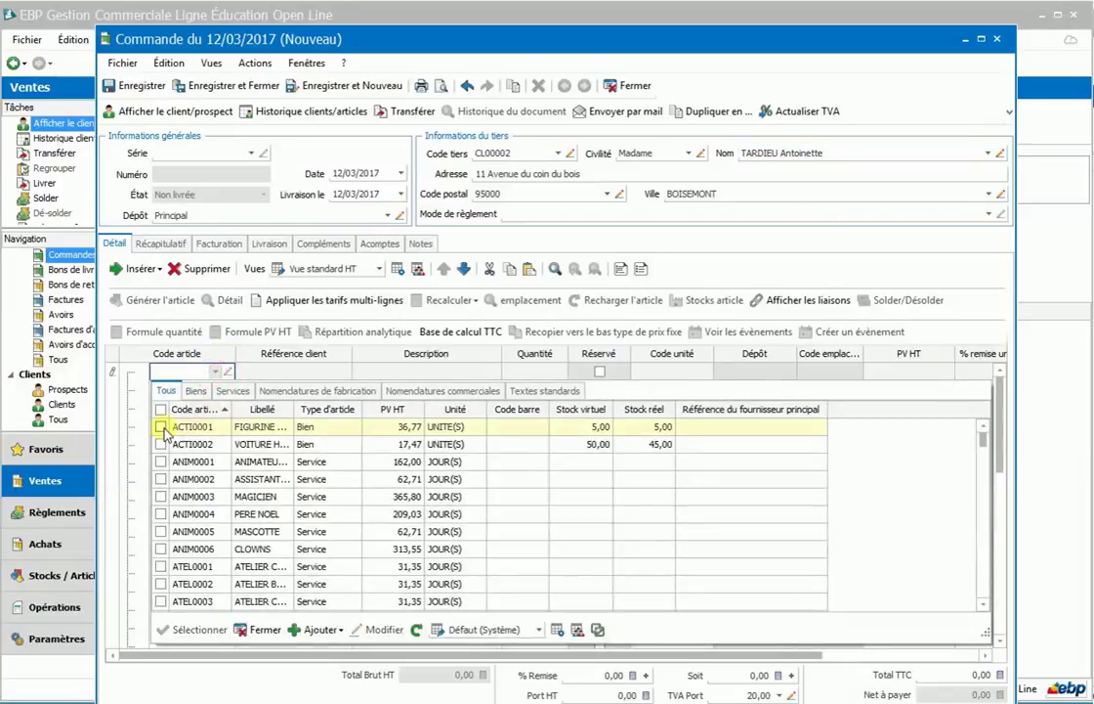
click(161, 426)
click(160, 548)
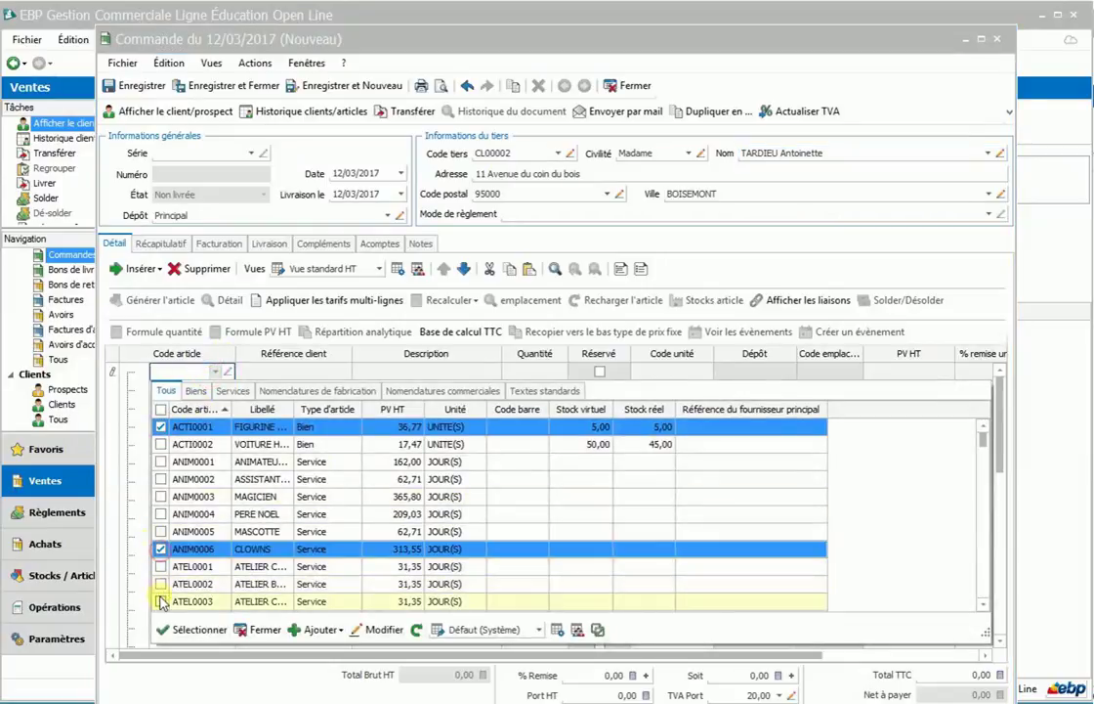
click(161, 601)
click(185, 629)
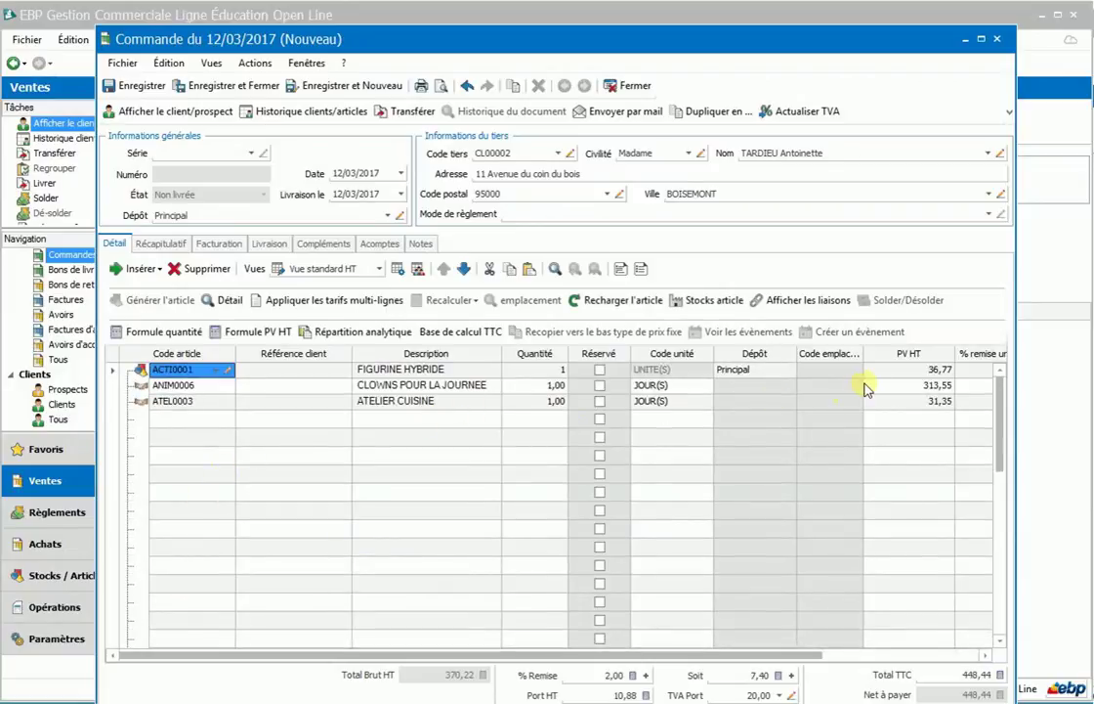
- Examine the order lines' unit discounts and net amounts, and the footer discount in the order summary
drag(776, 655, 901, 656)
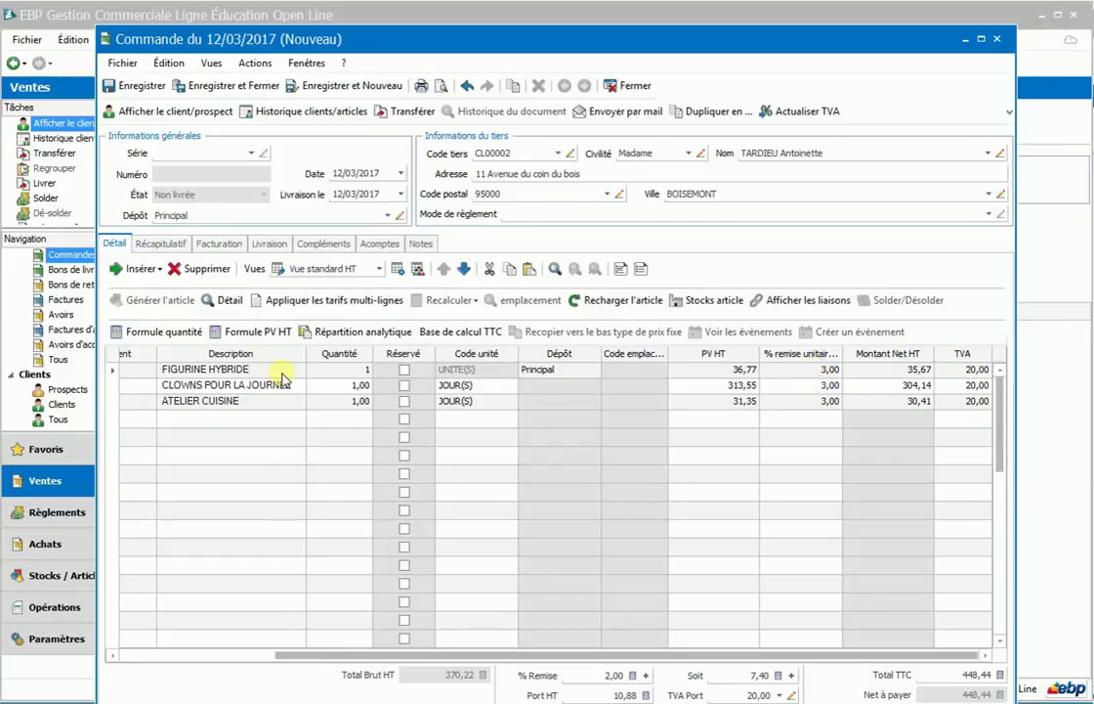
click(157, 243)
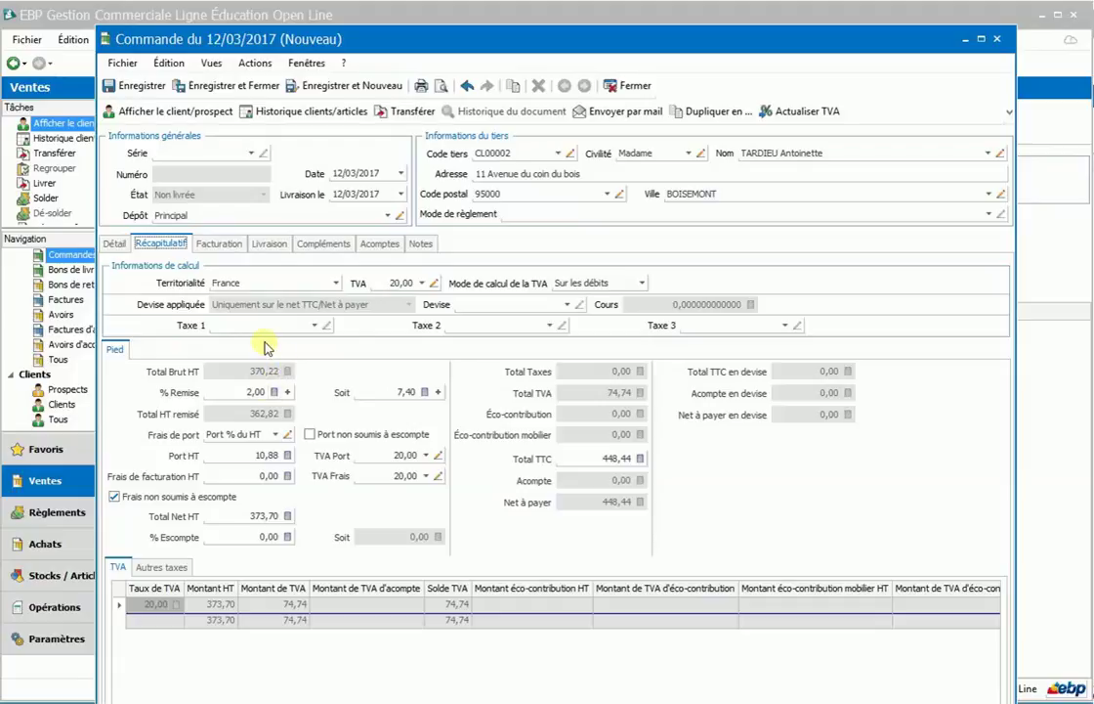
click(115, 244)
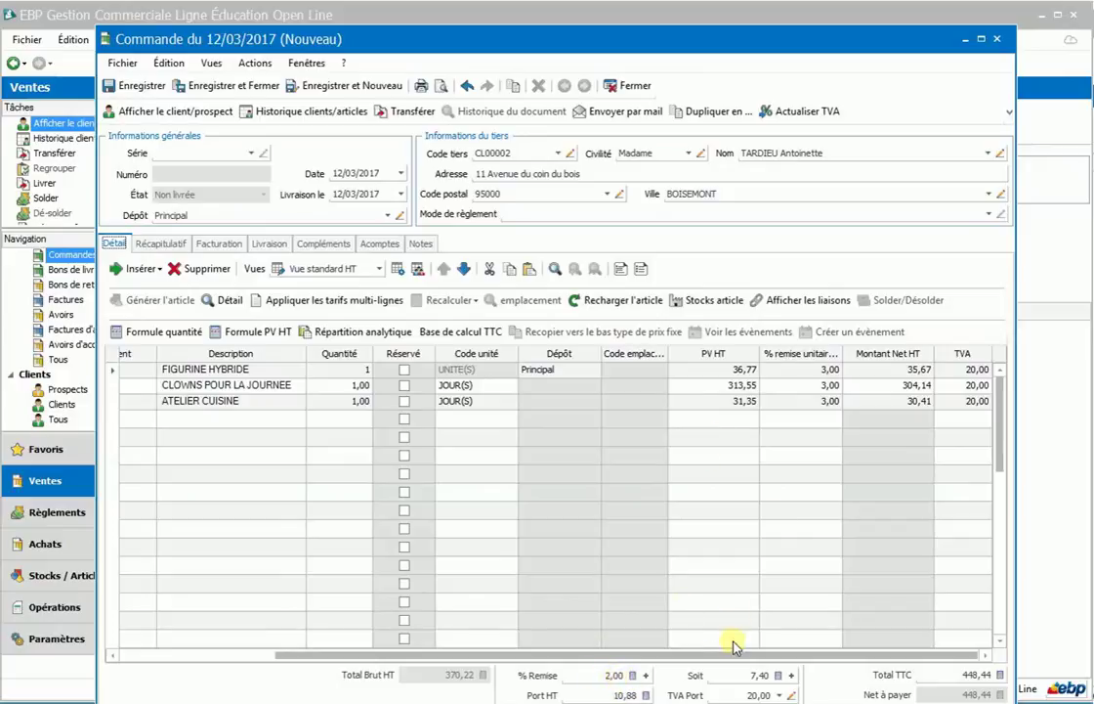
- Set the unit discount of the FIGURINE HYBRIDE line to 5%, closing the order without saving it
click(819, 371)
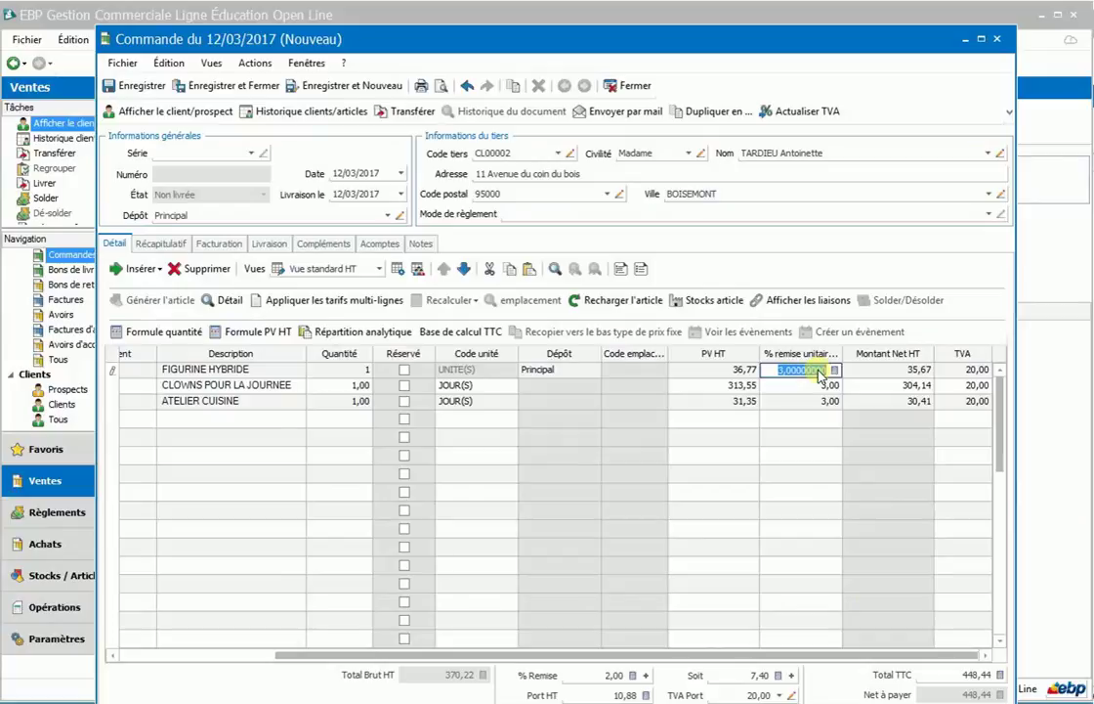
key(BackSpace)
key(Tab)
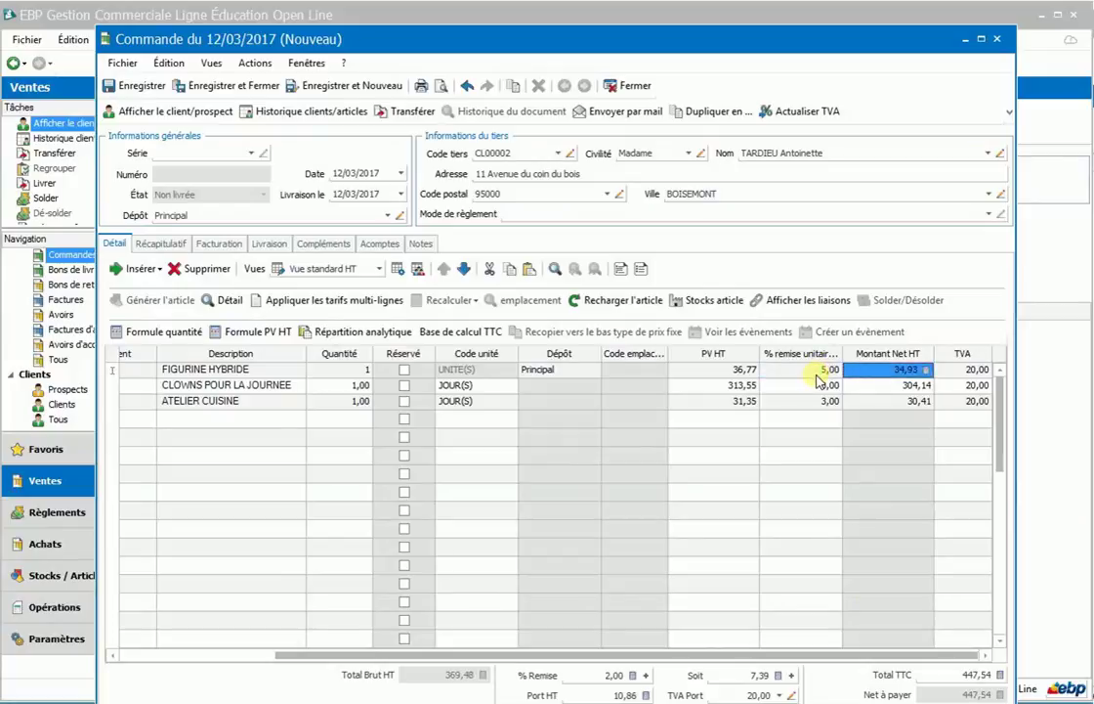
click(636, 87)
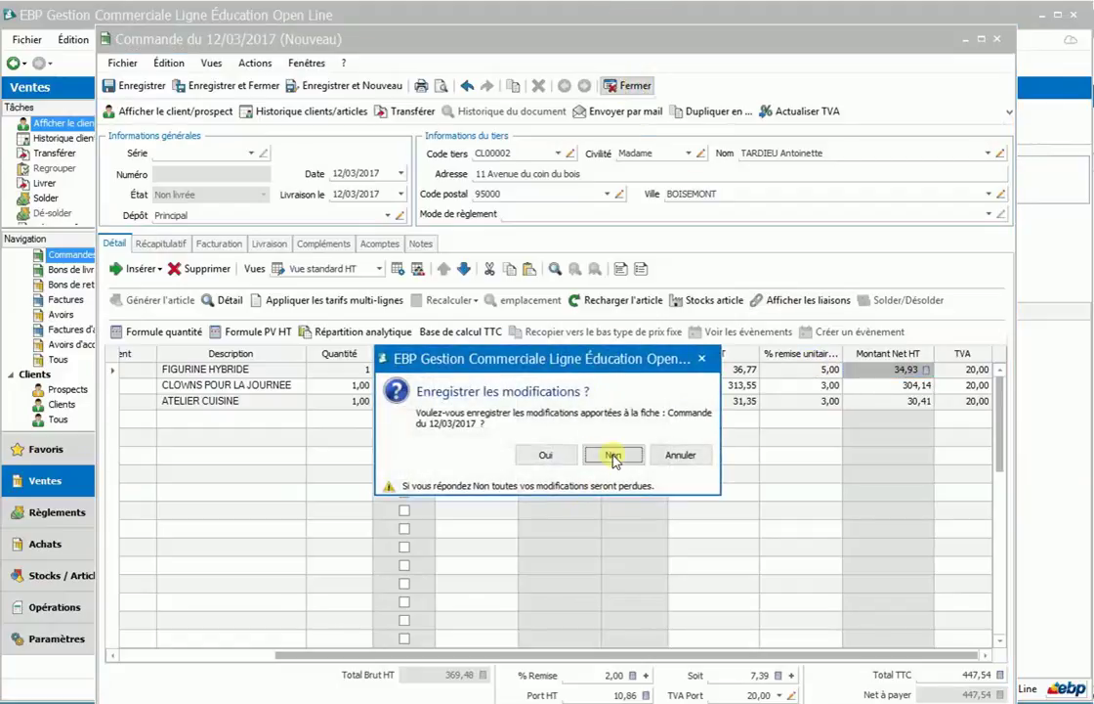
click(614, 458)
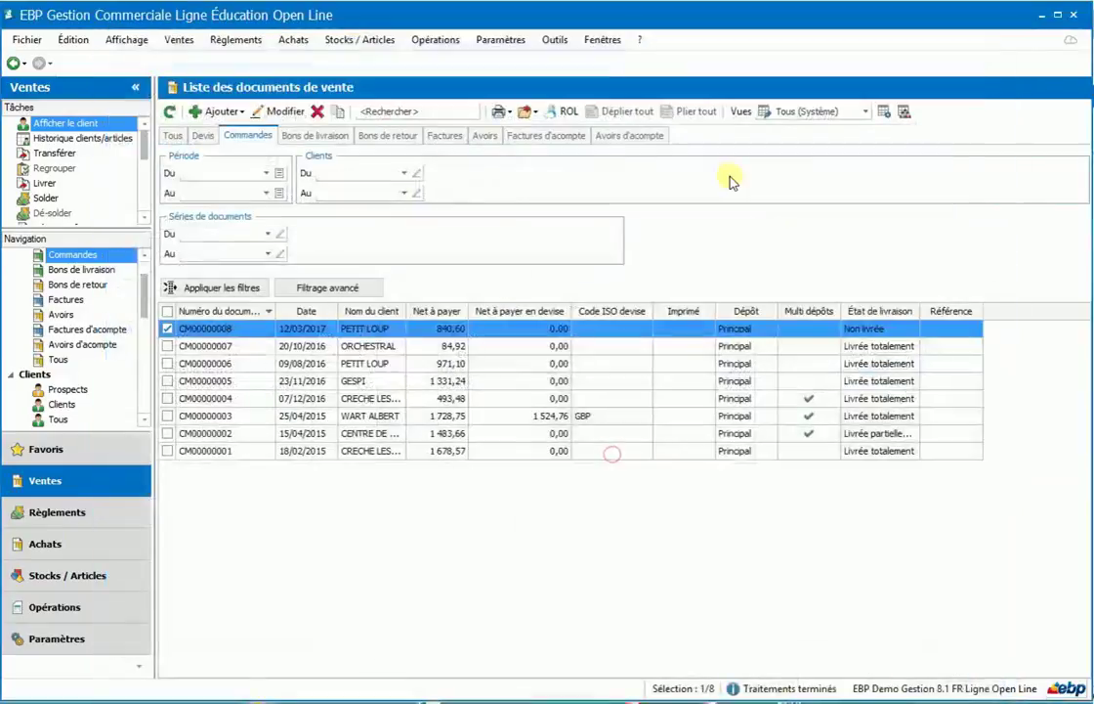
click(364, 41)
mouse_move(289, 121)
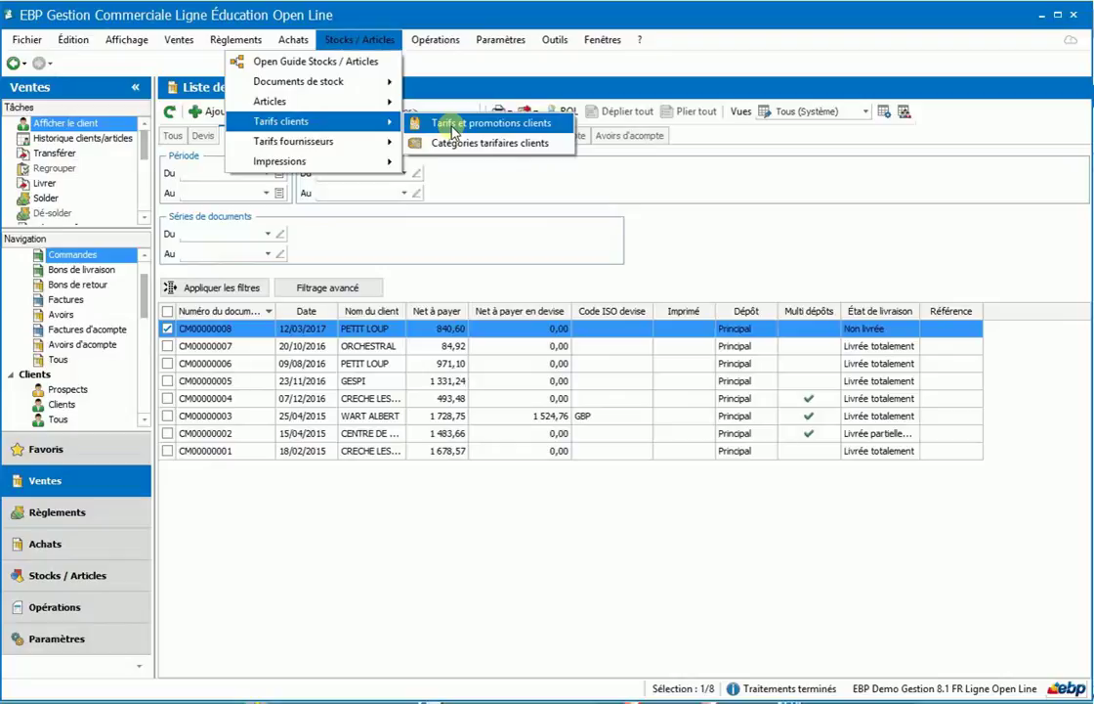
mouse_move(179, 43)
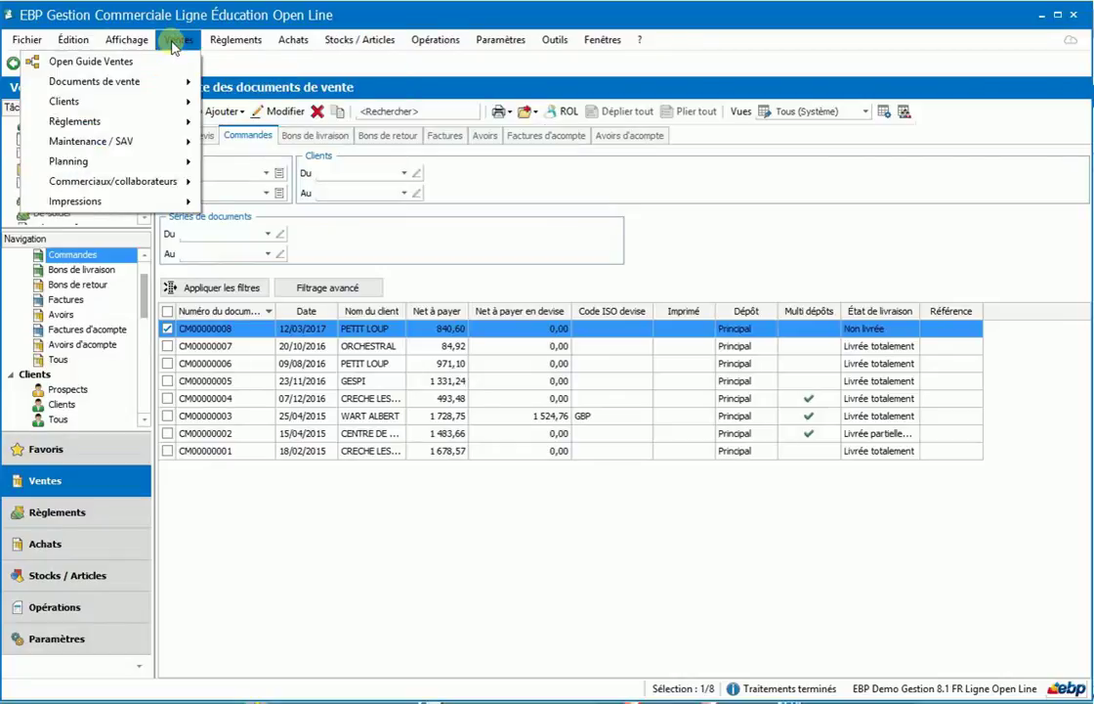
mouse_move(171, 101)
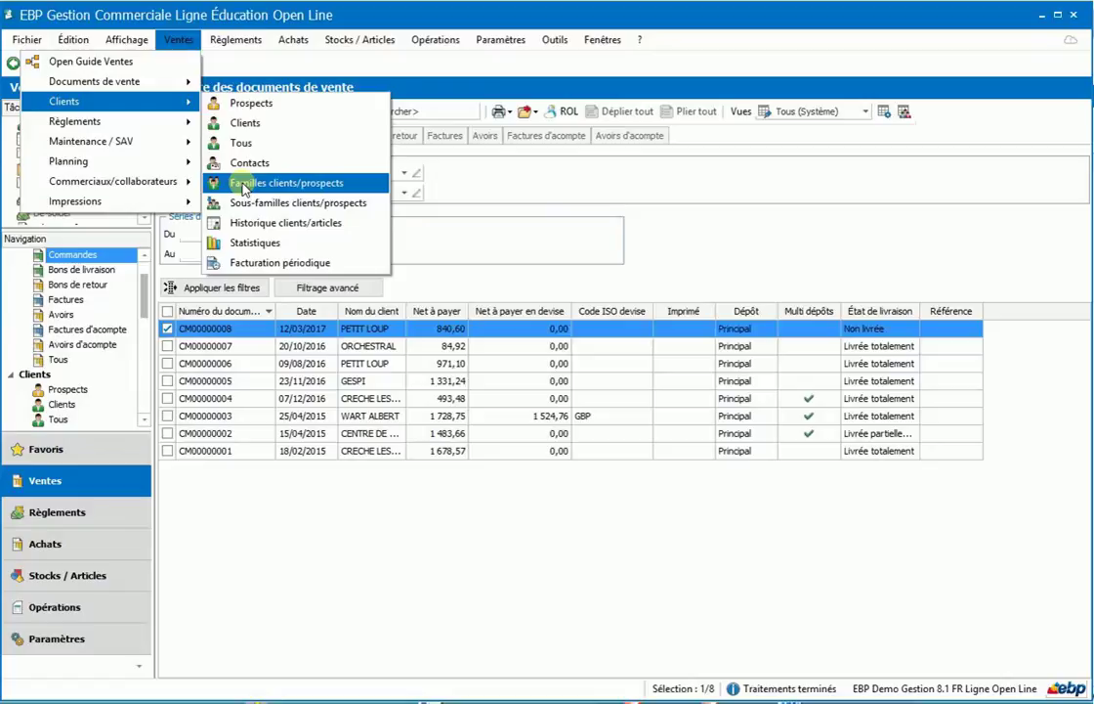
click(347, 516)
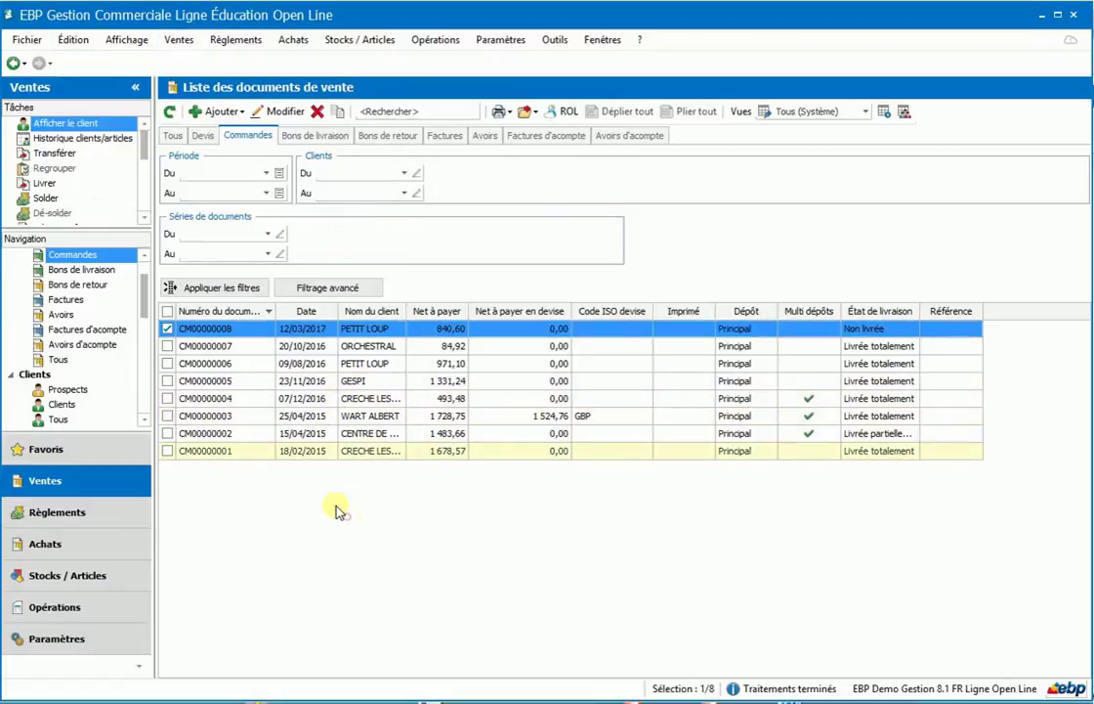
click(232, 329)
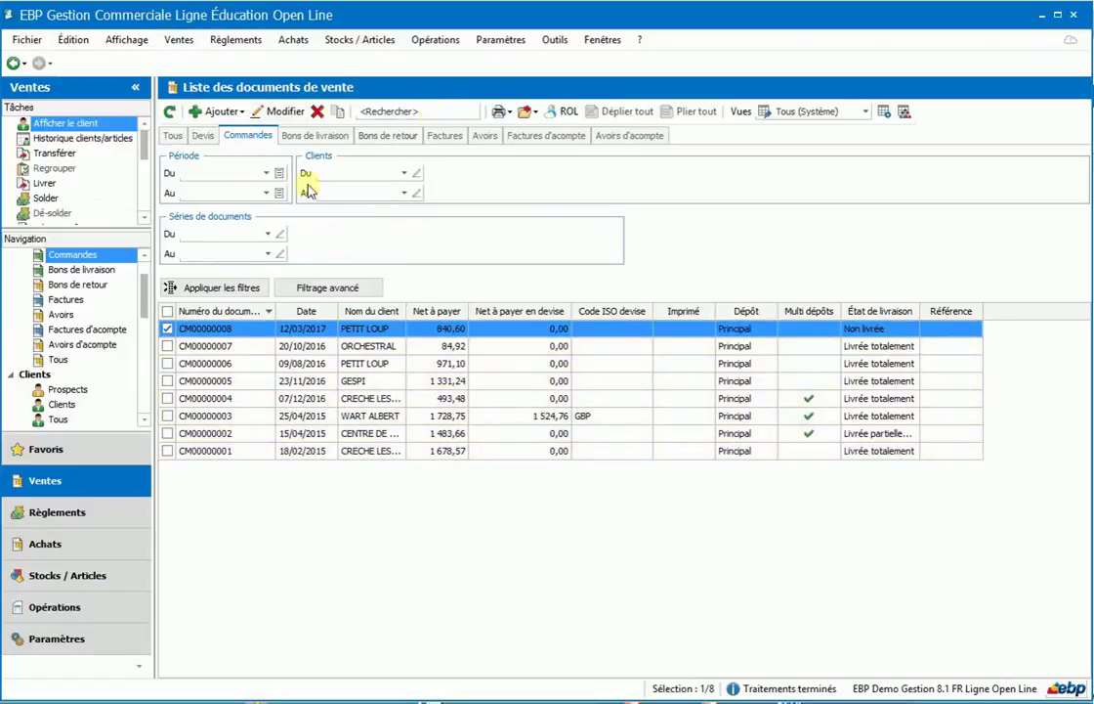
- Review the Gestion billing details, including % Remise 1, in the Particuliers customer's record from the customer list, and close the record
click(180, 41)
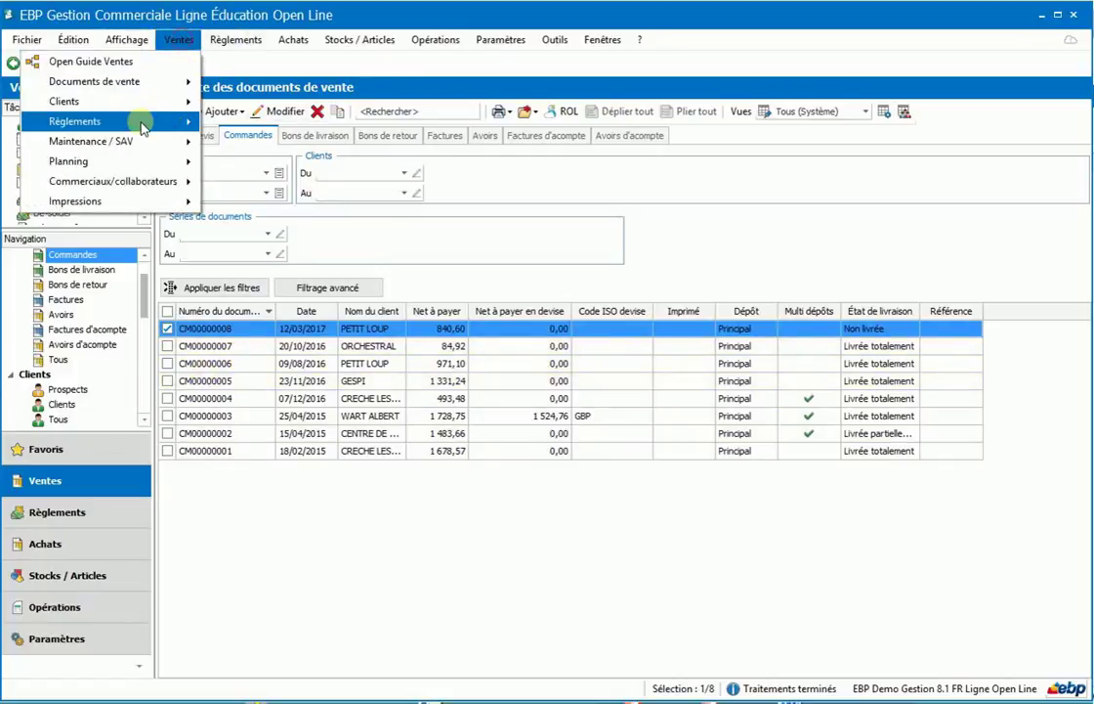
mouse_move(151, 101)
click(251, 123)
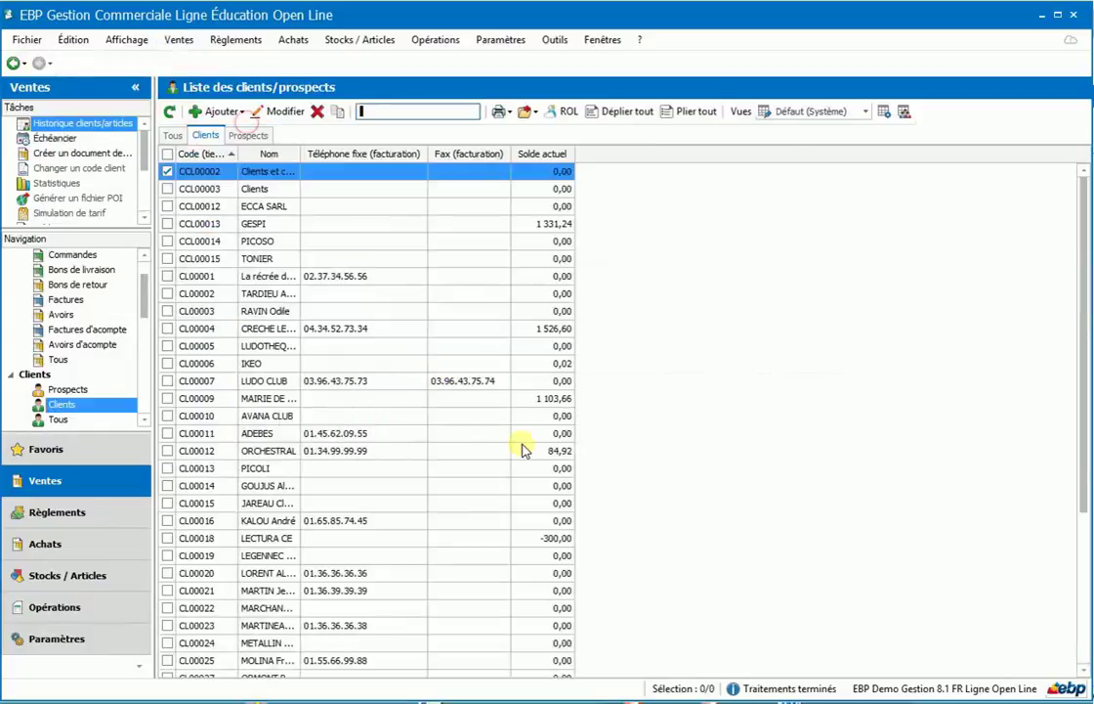
double_click(213, 293)
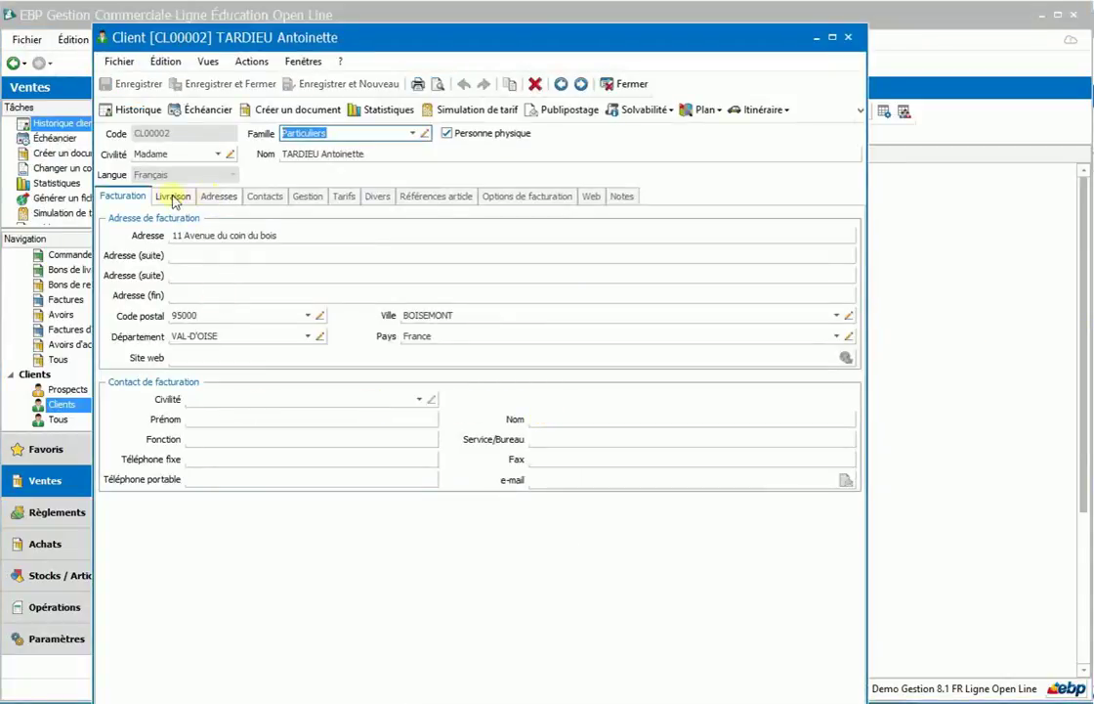
click(308, 198)
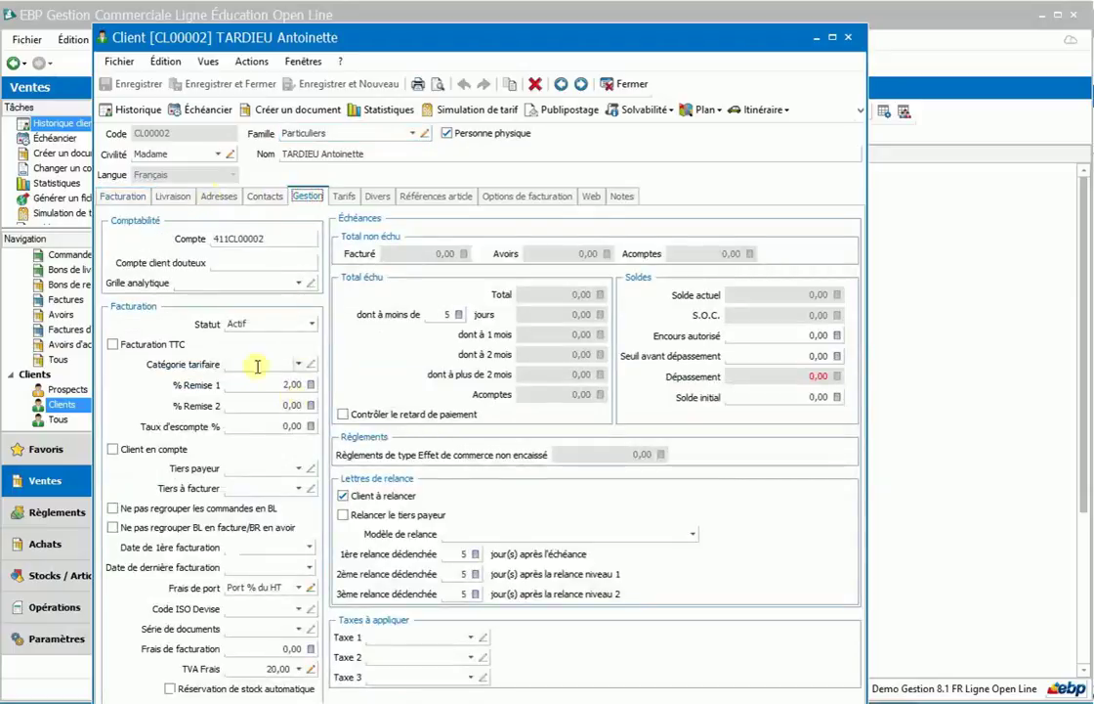
click(630, 85)
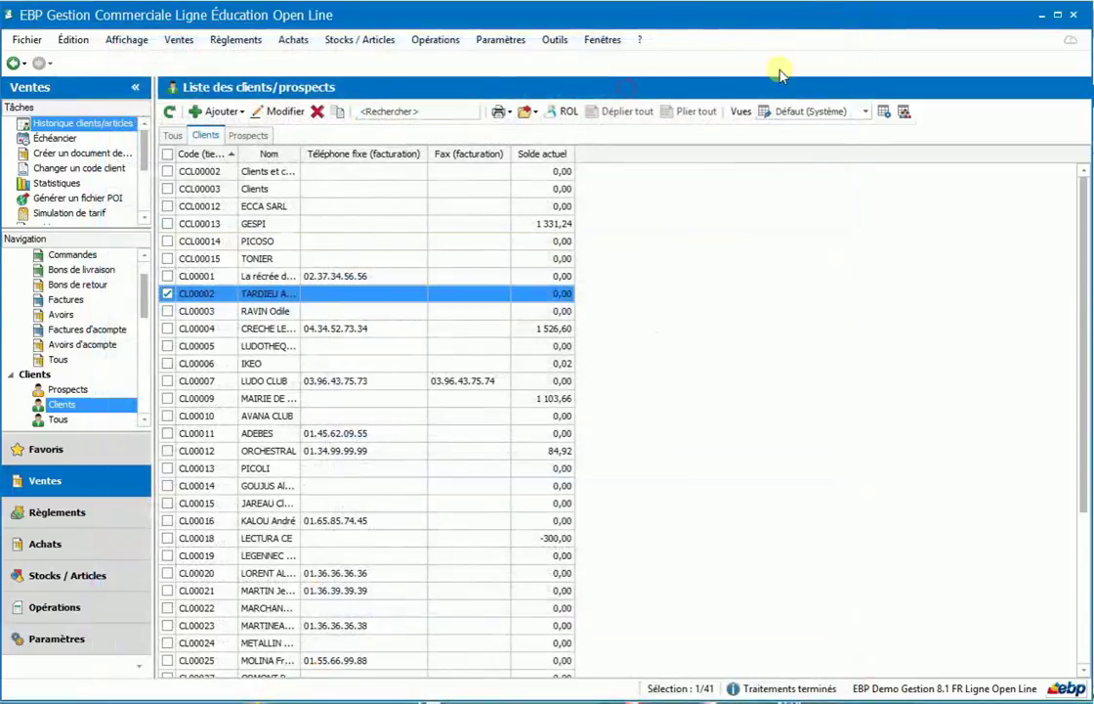